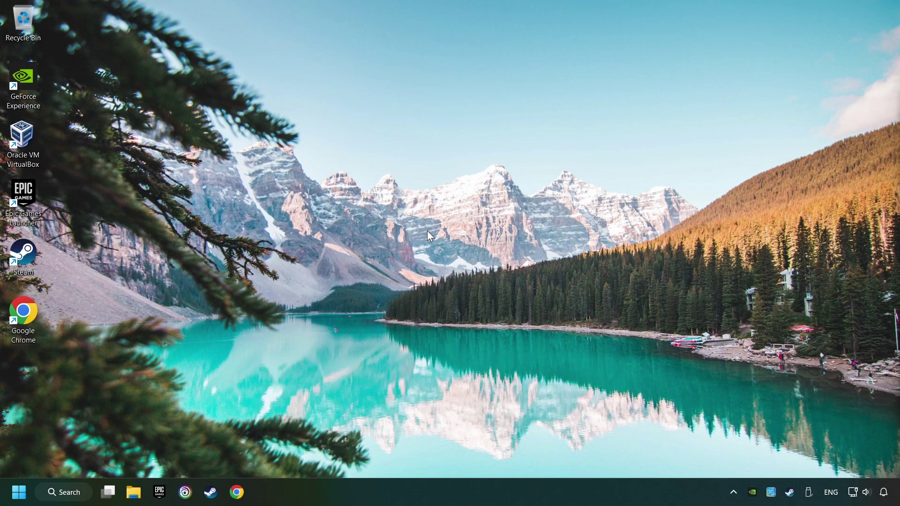
Search Windows for 'edit power plan'.
{"action": "left_click", "coordinate": [64, 492]}
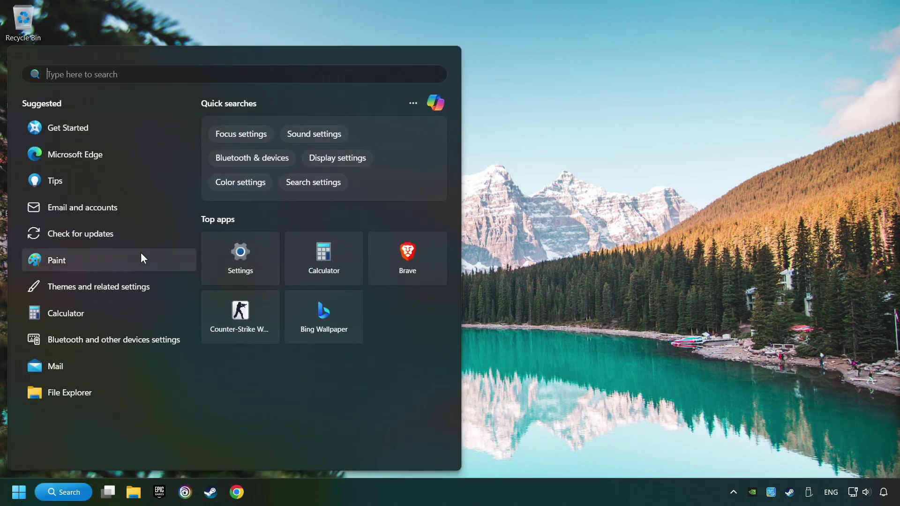
{"action": "type", "text": "edit pow"}
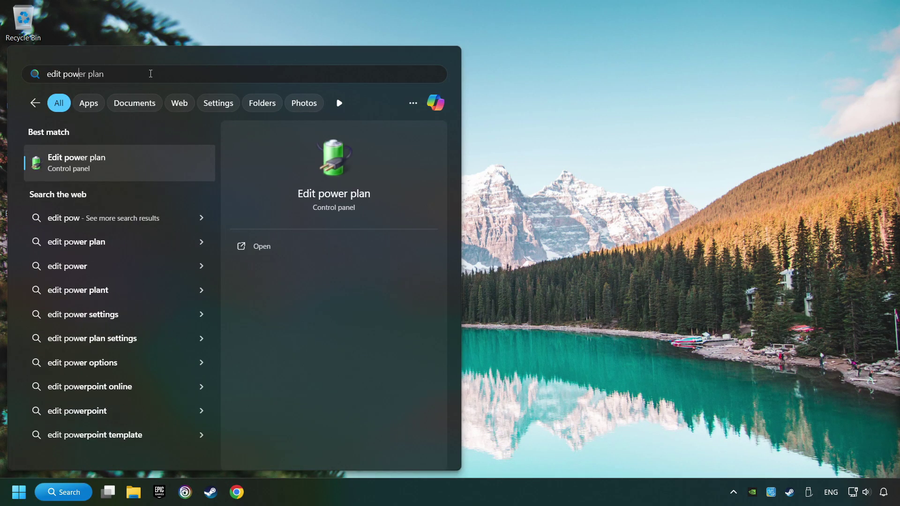
{"action": "type", "text": "er plan"}
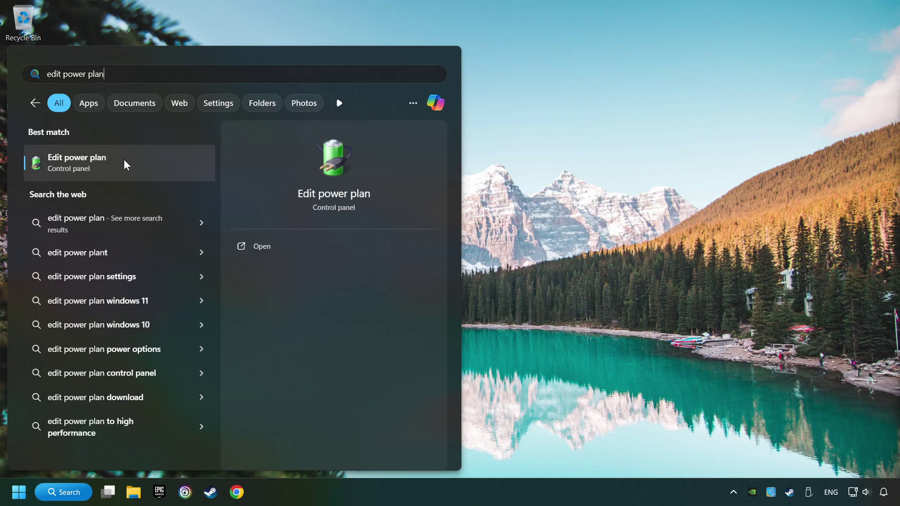
Open the Edit power plan page, then return to Power Options showing Balanced and High performance.
{"action": "left_click", "coordinate": [179, 163]}
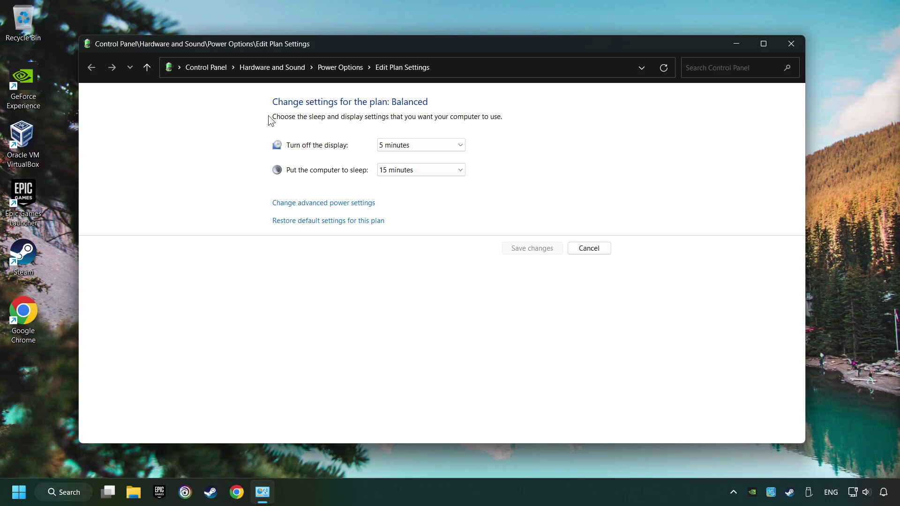
{"action": "left_click", "coordinate": [350, 72]}
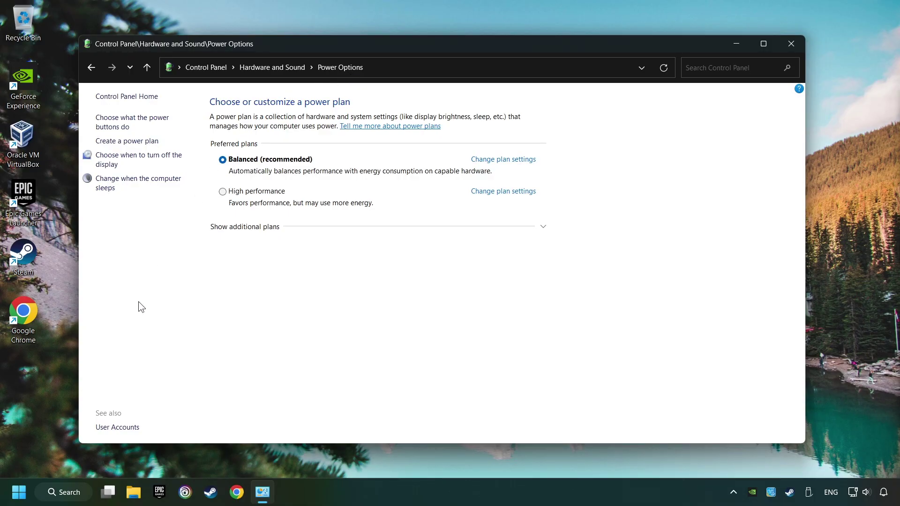
Launch Command Prompt as administrator from a 'cmd' search.
{"action": "left_click", "coordinate": [61, 491]}
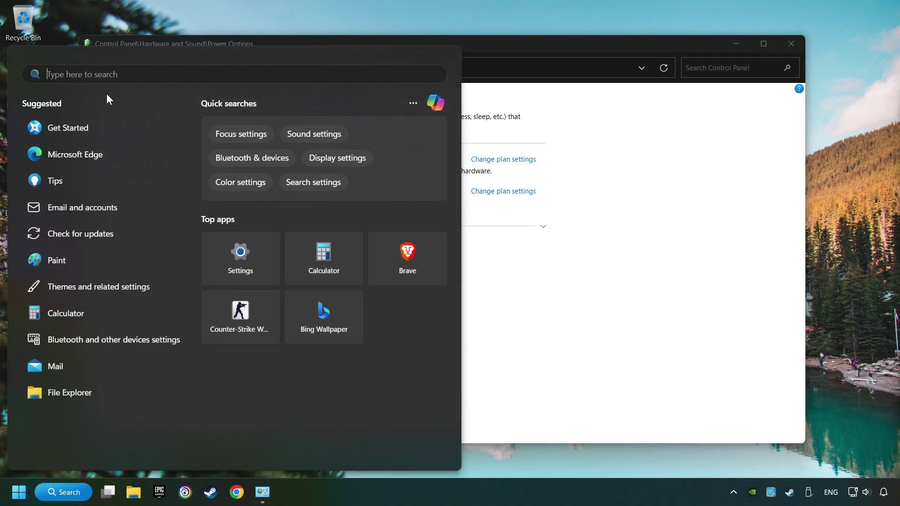
{"action": "type", "text": "cmd"}
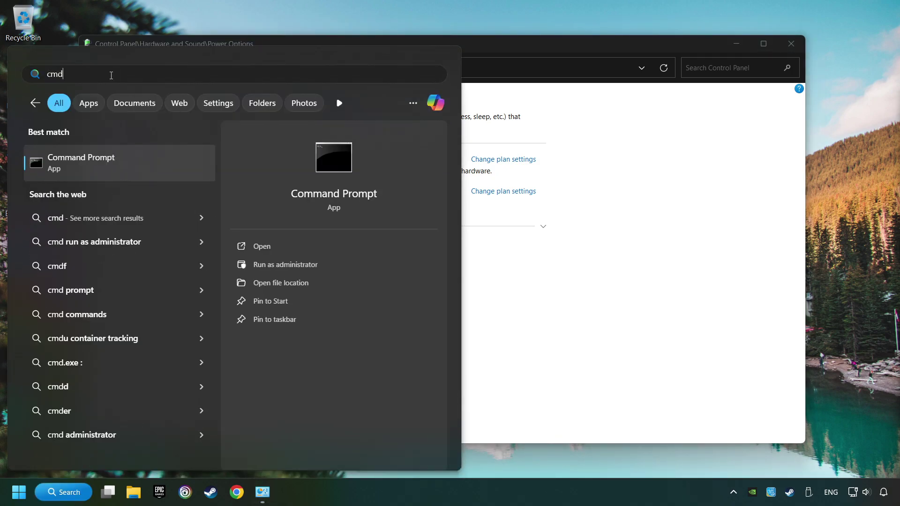
{"action": "right_click", "coordinate": [170, 159]}
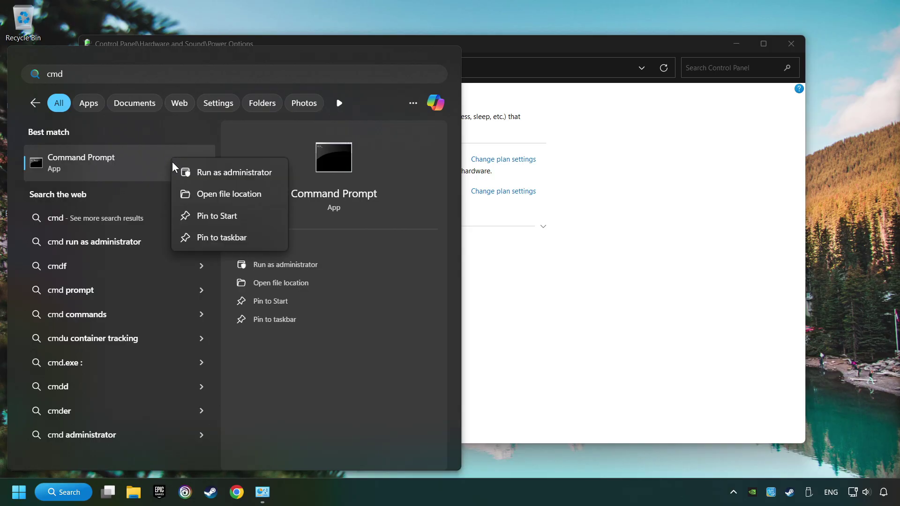
{"action": "left_click", "coordinate": [217, 172]}
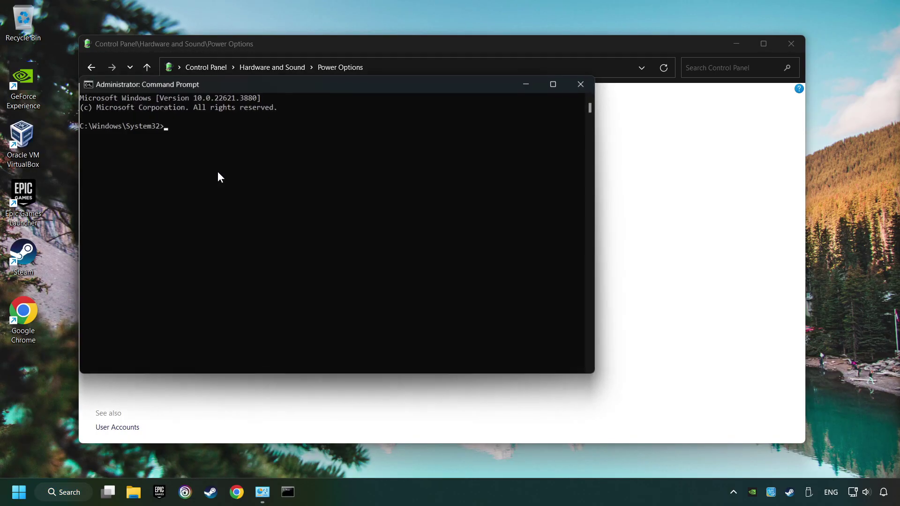
{"action": "left_click_drag", "start_coordinate": [222, 94], "coordinate": [458, 182]}
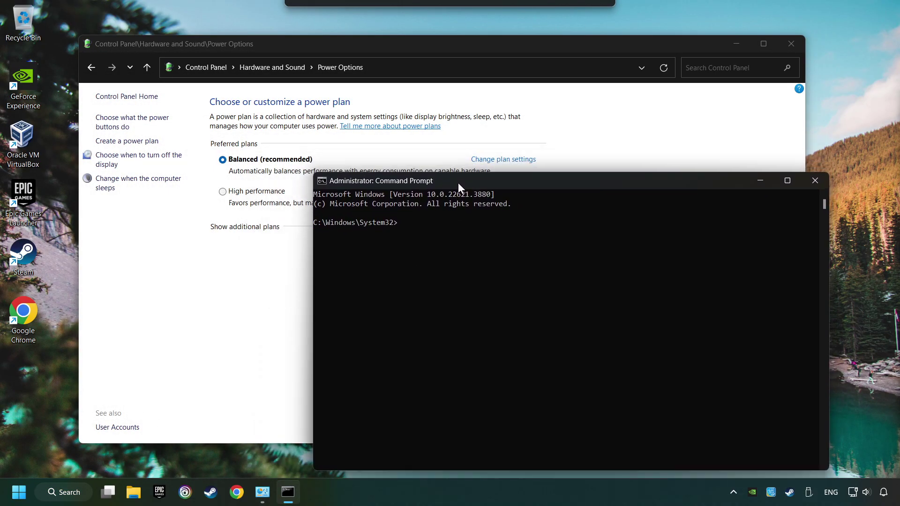
Copy the powercfg -duplicatescheme command line from Notepad, then close Notepad.
{"action": "left_click_drag", "start_coordinate": [899, 168], "coordinate": [249, 172]}
{"action": "left_click_drag", "start_coordinate": [439, 223], "coordinate": [27, 225]}
{"action": "right_click", "coordinate": [156, 223]}
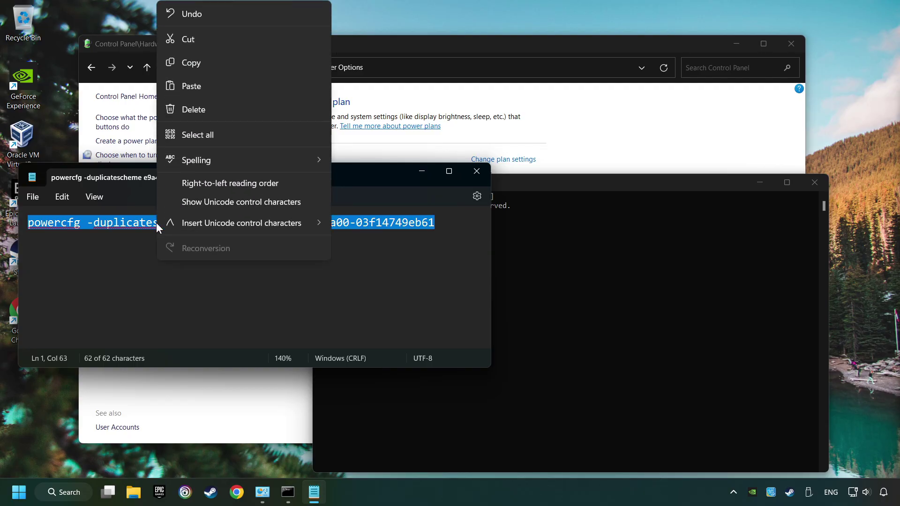
{"action": "left_click", "coordinate": [201, 65]}
{"action": "left_click", "coordinate": [476, 171]}
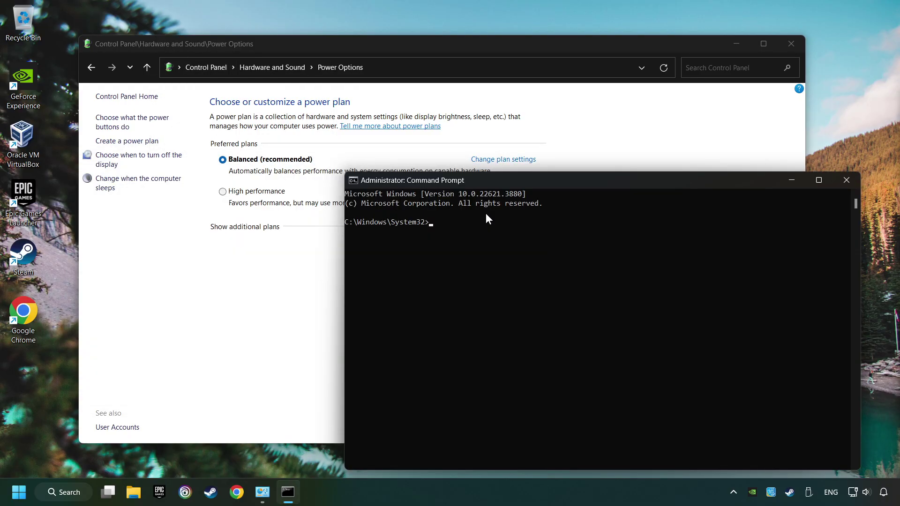
Paste and run the powercfg command to create Ultimate Performance, then close Command Prompt.
{"action": "right_click", "coordinate": [510, 182]}
{"action": "mouse_move", "coordinate": [545, 264]}
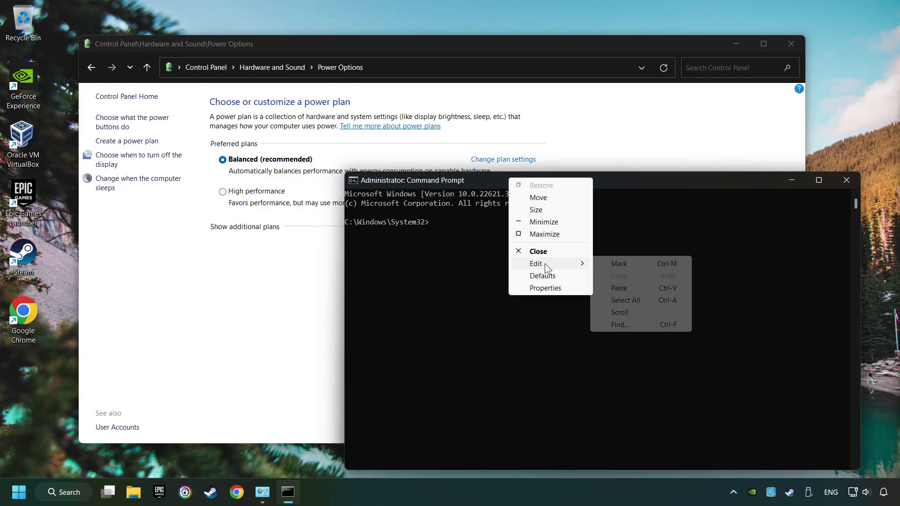
{"action": "left_click", "coordinate": [619, 288]}
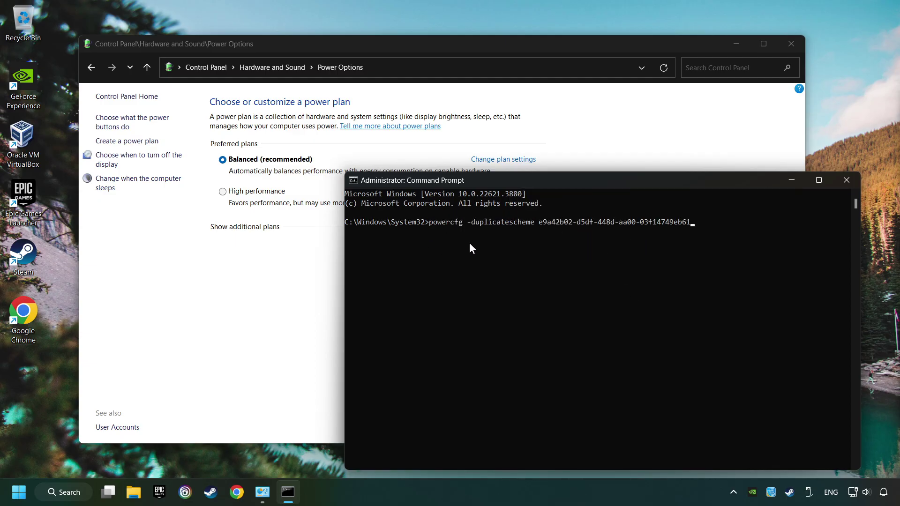
{"action": "key", "text": "Return"}
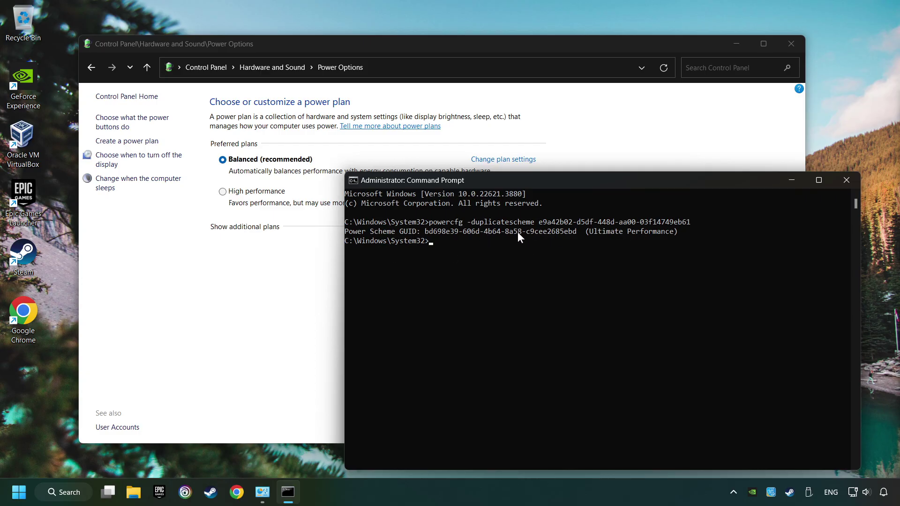
{"action": "left_click", "coordinate": [847, 180]}
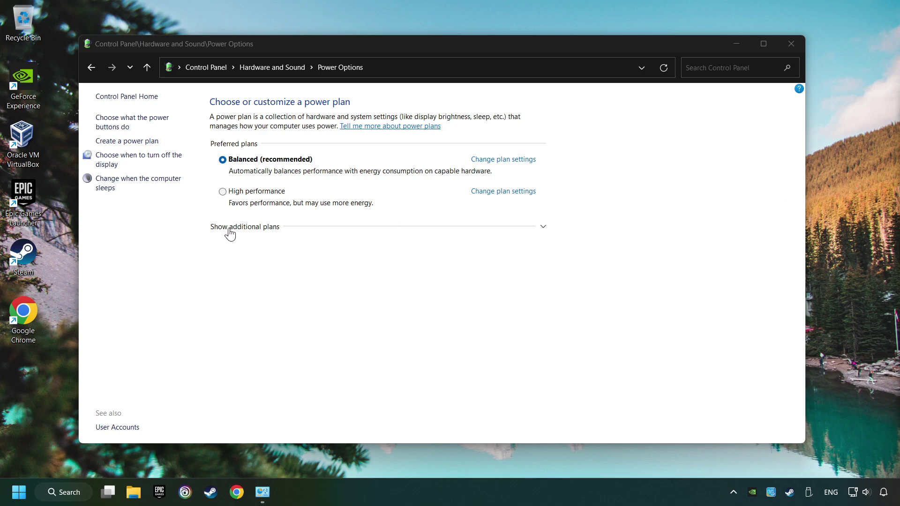
Reveal additional plans, refresh, select Ultimate Performance, and close the Power Options window.
{"action": "left_click", "coordinate": [249, 228]}
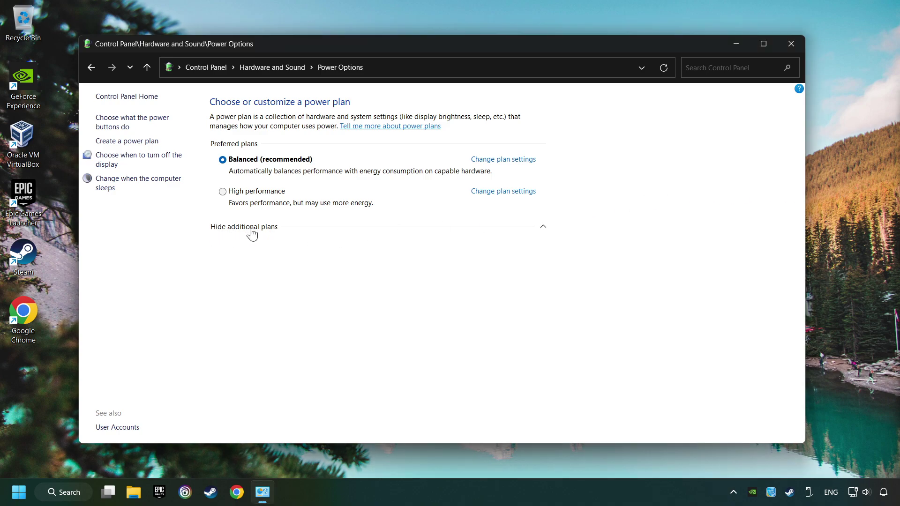
{"action": "left_click", "coordinate": [663, 70]}
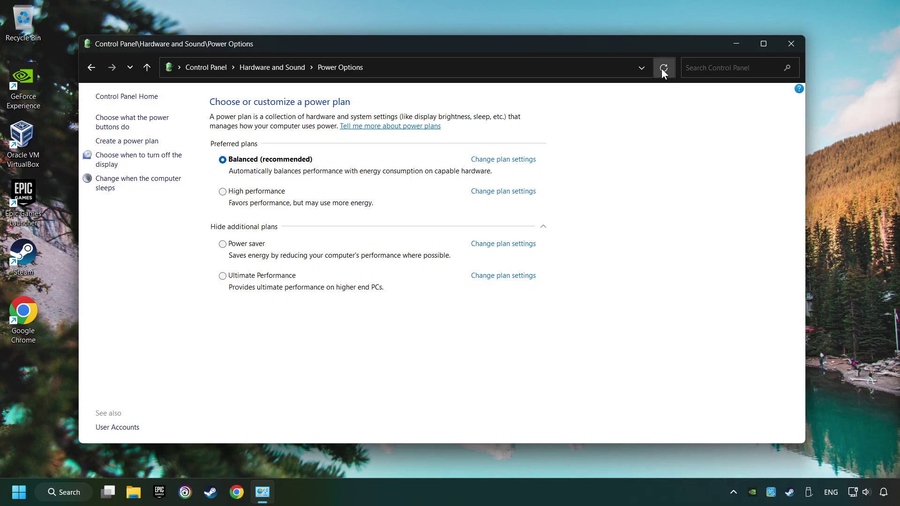
{"action": "left_click", "coordinate": [223, 276]}
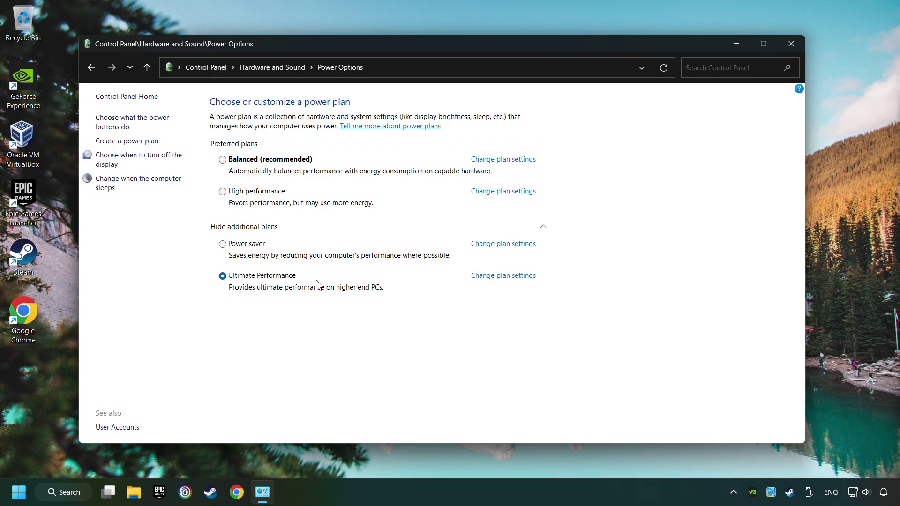
{"action": "left_click", "coordinate": [794, 43]}
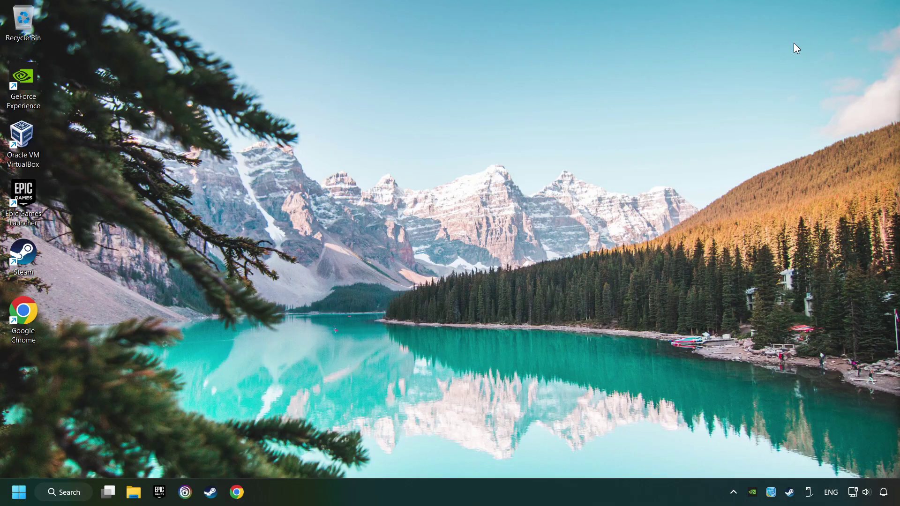
Find 'game mode settings', switch the Game Mode toggle On, and close Settings.
{"action": "key", "text": "super+s"}
{"action": "type", "text": "g"}
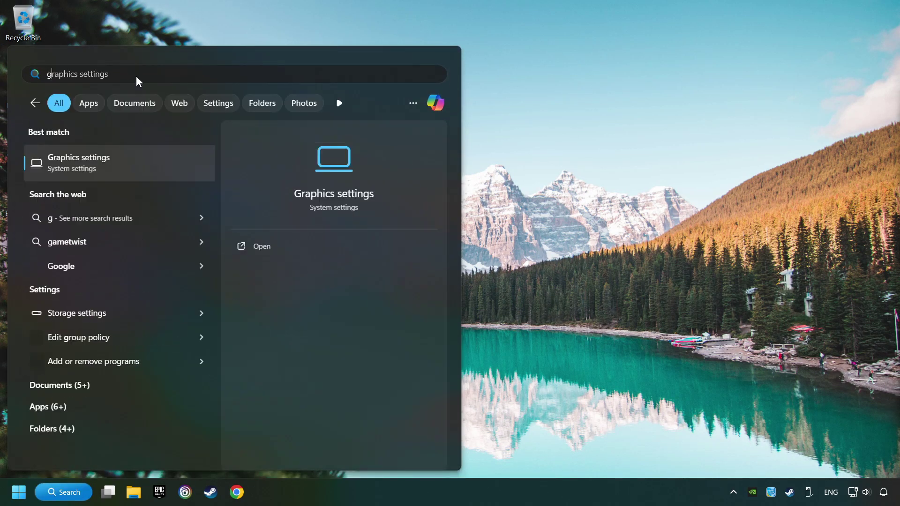
{"action": "type", "text": "ame mode set"}
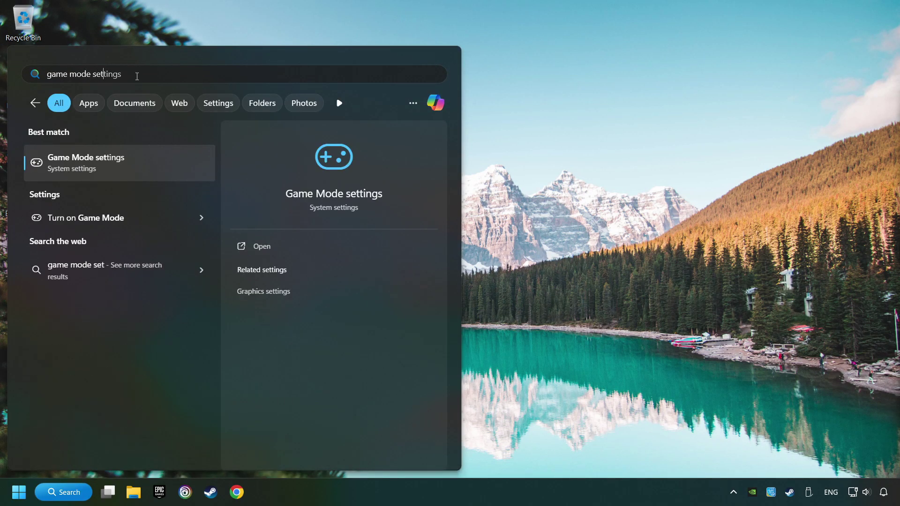
{"action": "type", "text": "tings"}
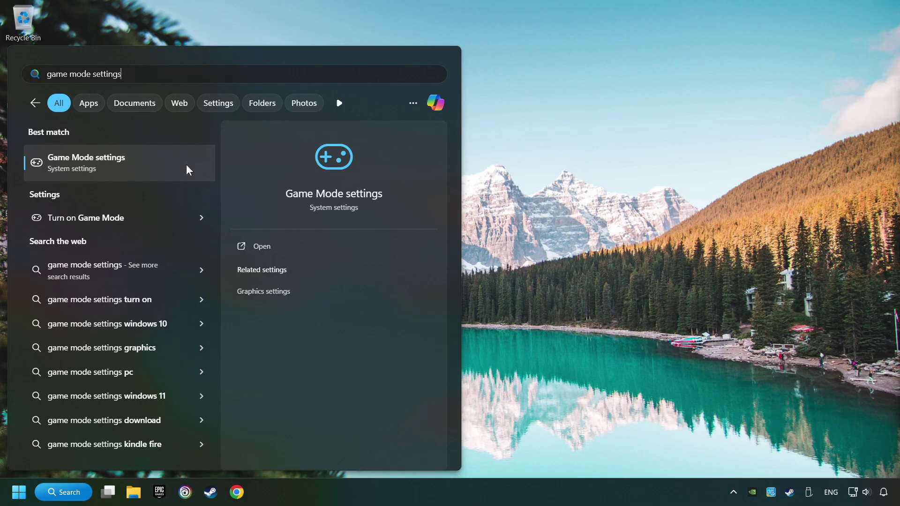
{"action": "left_click", "coordinate": [187, 165]}
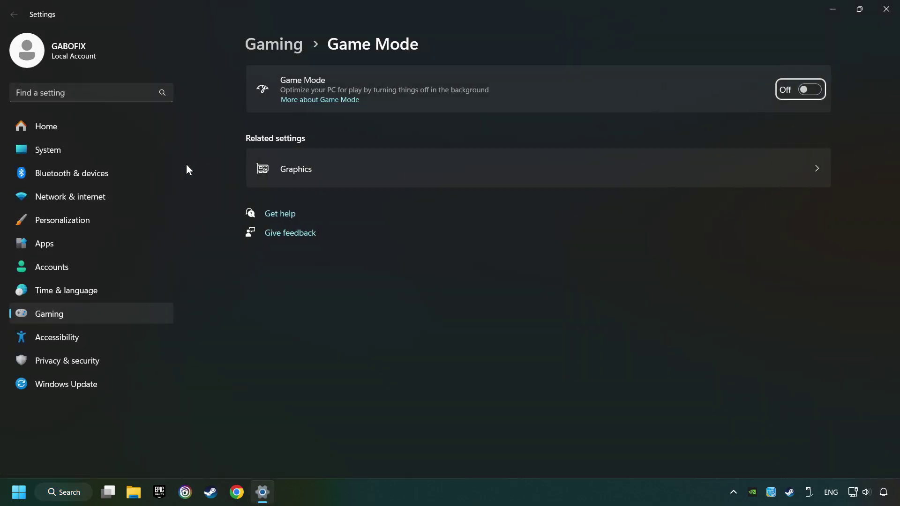
{"action": "left_click", "coordinate": [813, 90]}
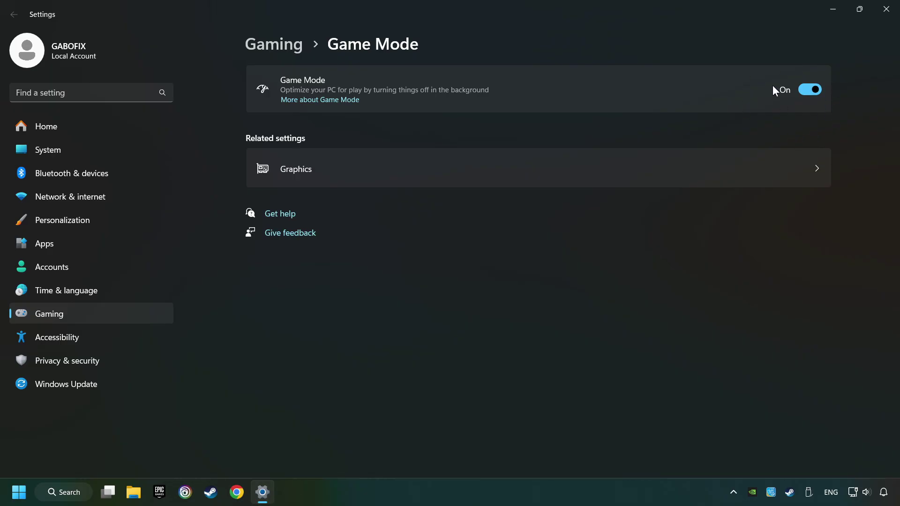
{"action": "left_click", "coordinate": [889, 14]}
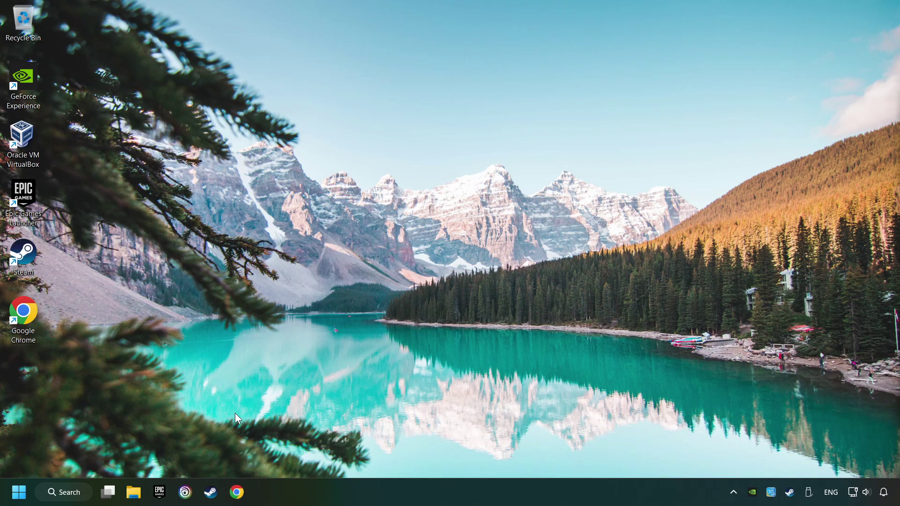
Open Storage settings and its cleanup recommendations.
{"action": "left_click", "coordinate": [68, 495]}
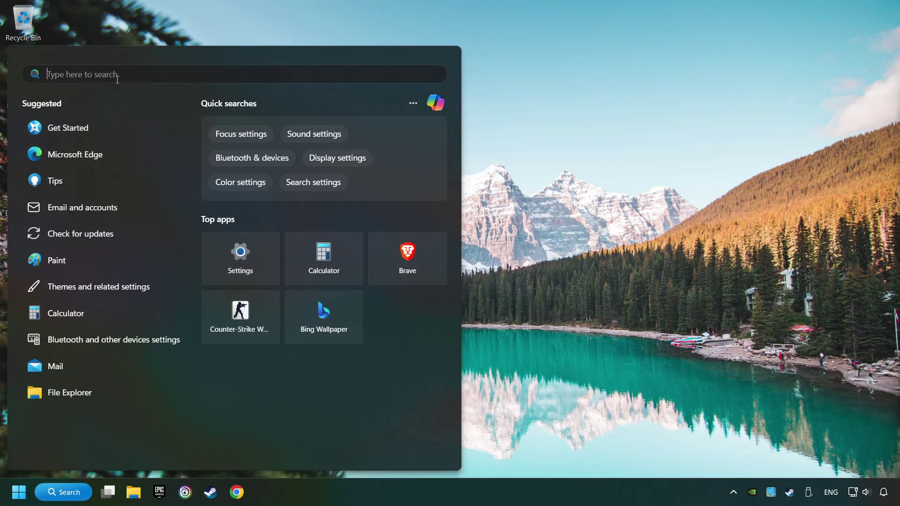
{"action": "type", "text": "storage"}
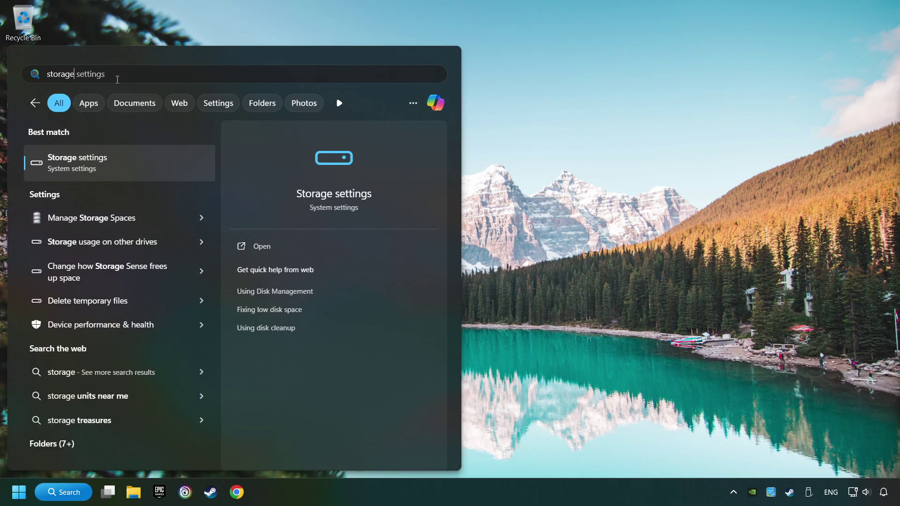
{"action": "left_click", "coordinate": [160, 166]}
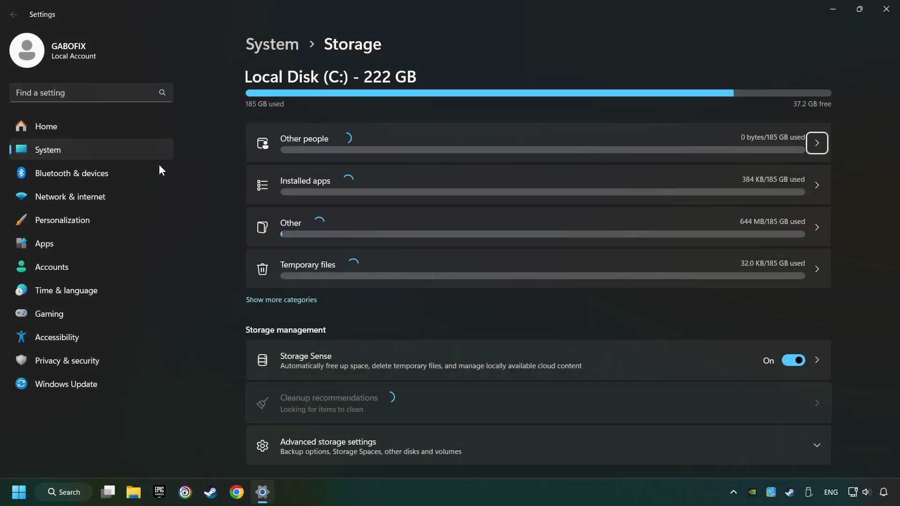
{"action": "scroll", "coordinate": [218, 221], "scroll_direction": "down", "scroll_amount": 3}
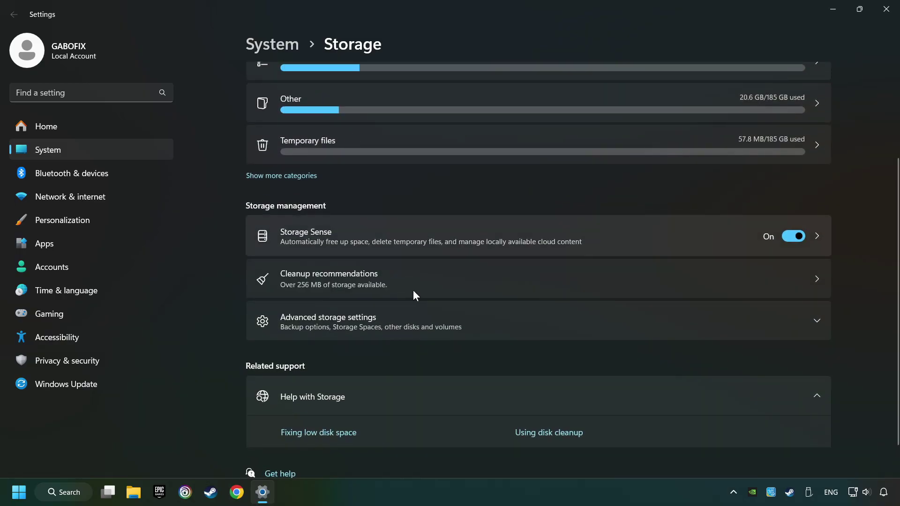
{"action": "left_click", "coordinate": [448, 278]}
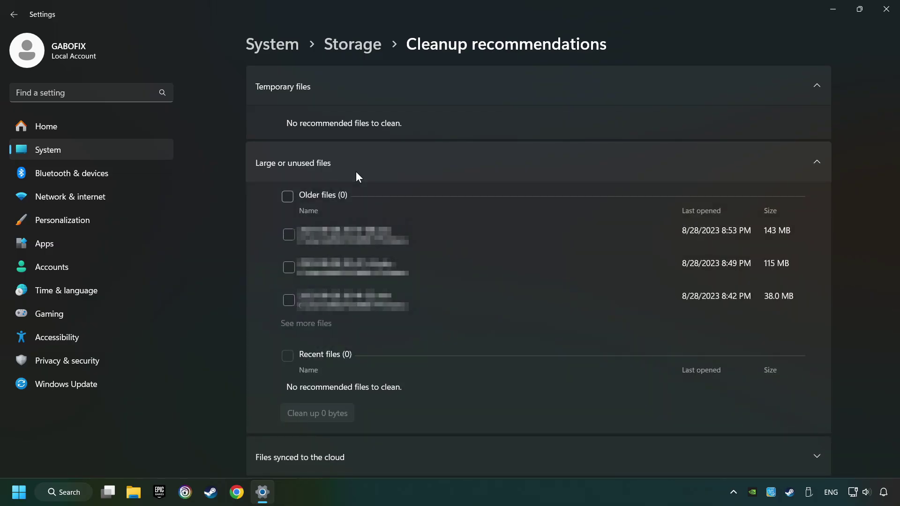
Permanently clean up the 115 MB older file, then close Settings.
{"action": "left_click", "coordinate": [289, 267]}
{"action": "scroll", "coordinate": [348, 326], "scroll_direction": "down", "scroll_amount": 2}
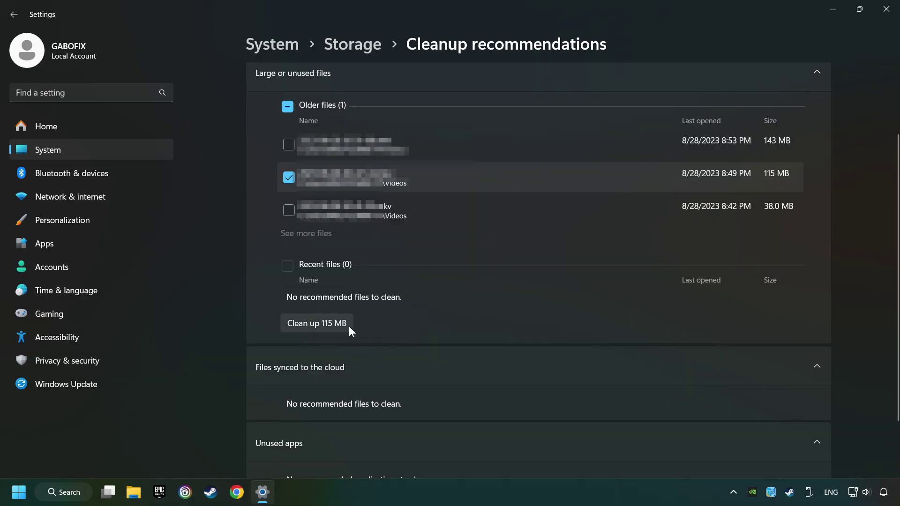
{"action": "left_click", "coordinate": [338, 325]}
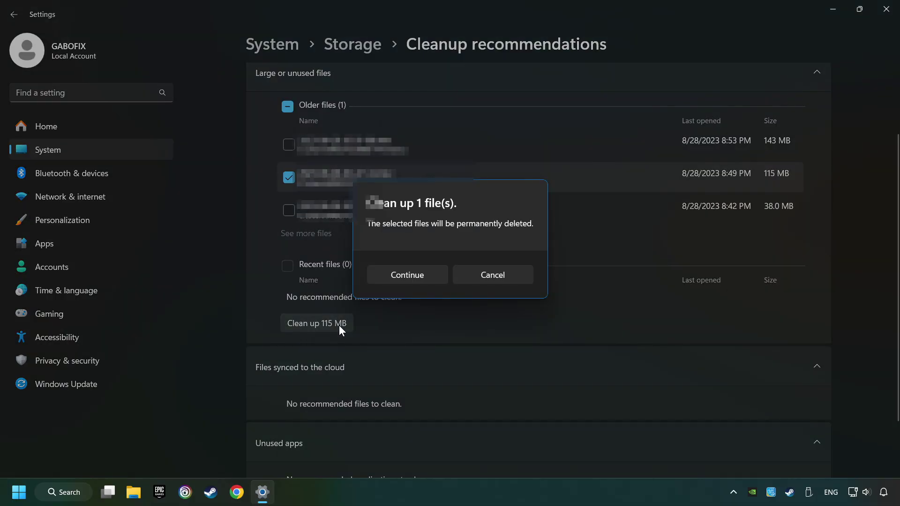
{"action": "left_click", "coordinate": [405, 274]}
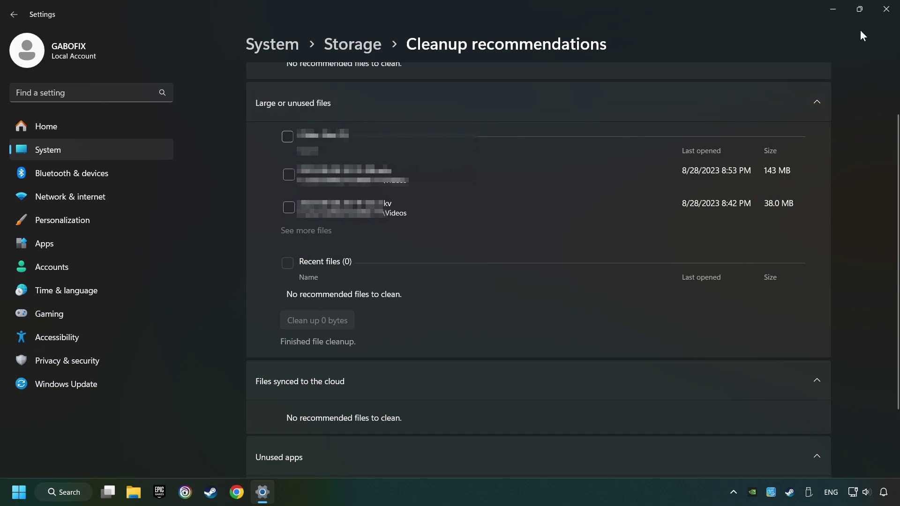
{"action": "left_click", "coordinate": [887, 10]}
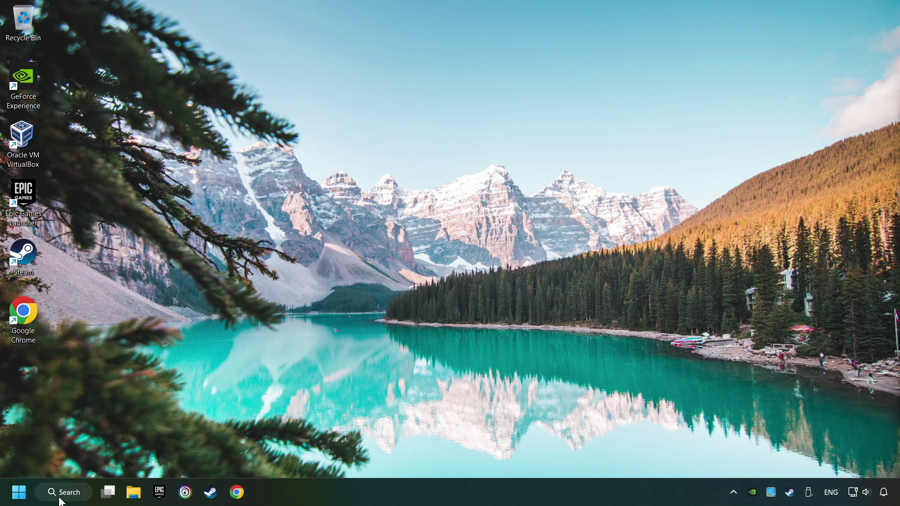
Open %temp% and delete all five items, skipping every in-use file.
{"action": "left_click", "coordinate": [84, 494]}
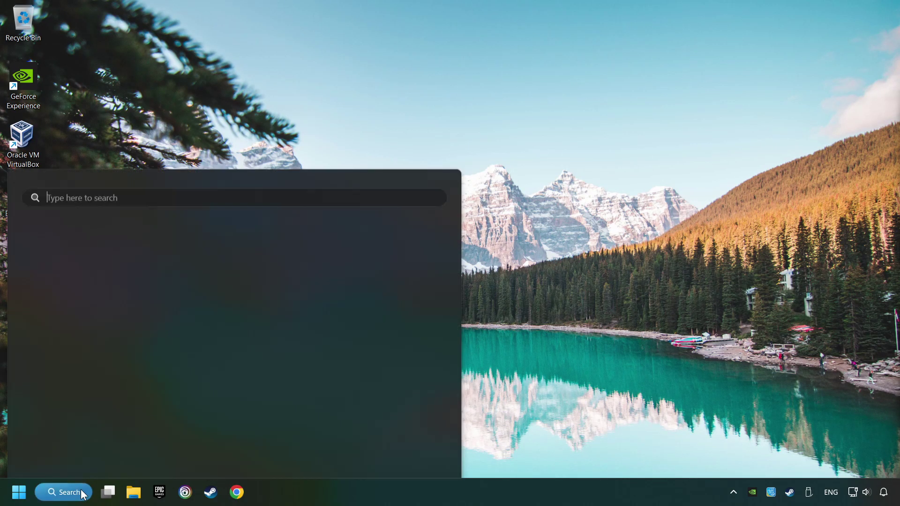
{"action": "type", "text": "%tem"}
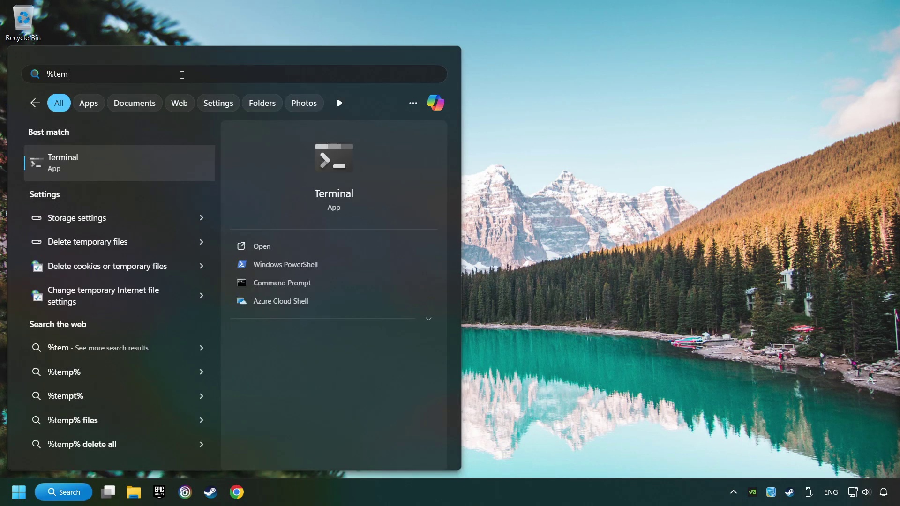
{"action": "type", "text": "p%"}
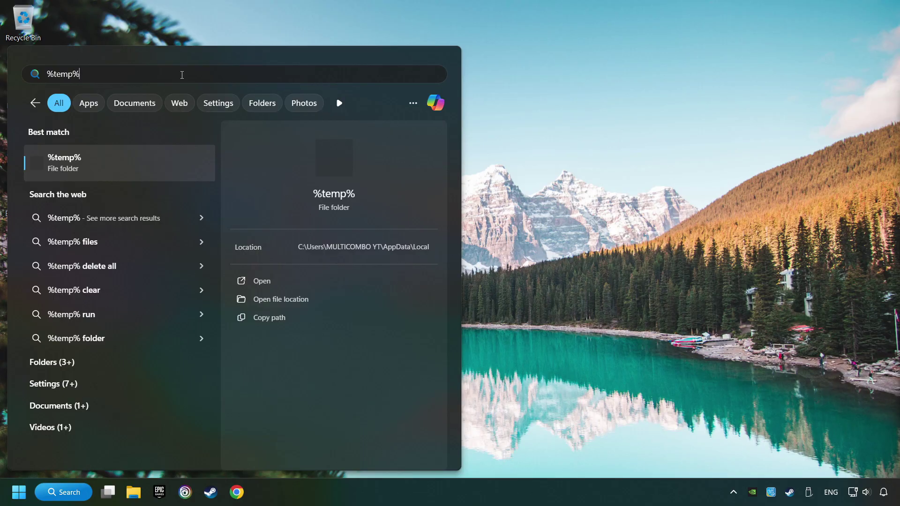
{"action": "left_click", "coordinate": [147, 162]}
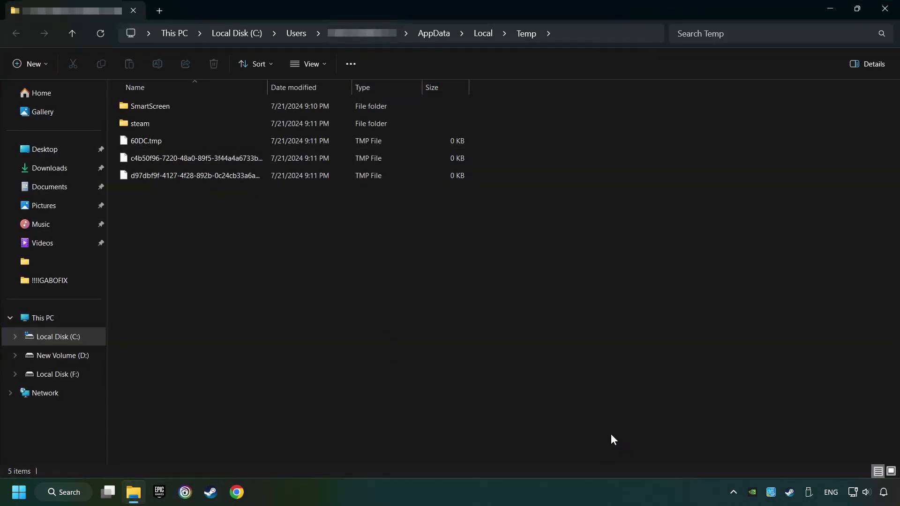
{"action": "left_click_drag", "start_coordinate": [611, 435], "coordinate": [117, 96]}
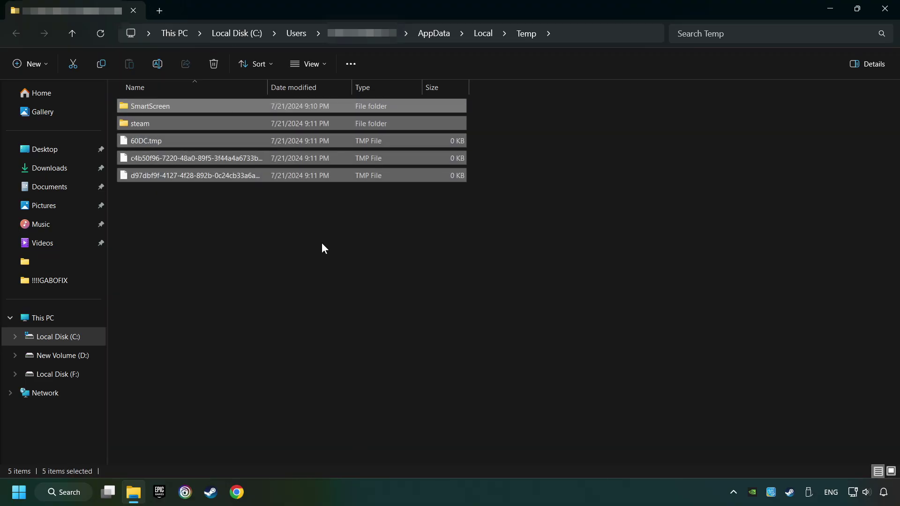
{"action": "right_click", "coordinate": [352, 141]}
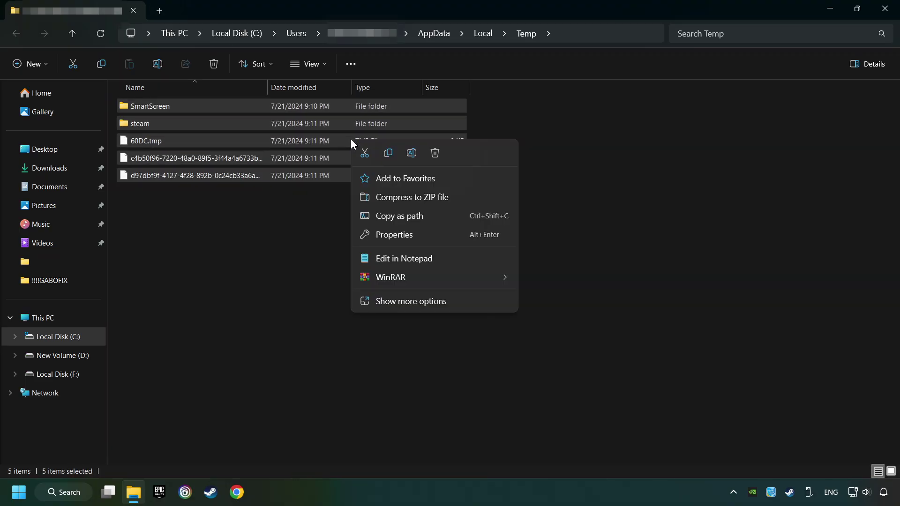
{"action": "left_click", "coordinate": [434, 155]}
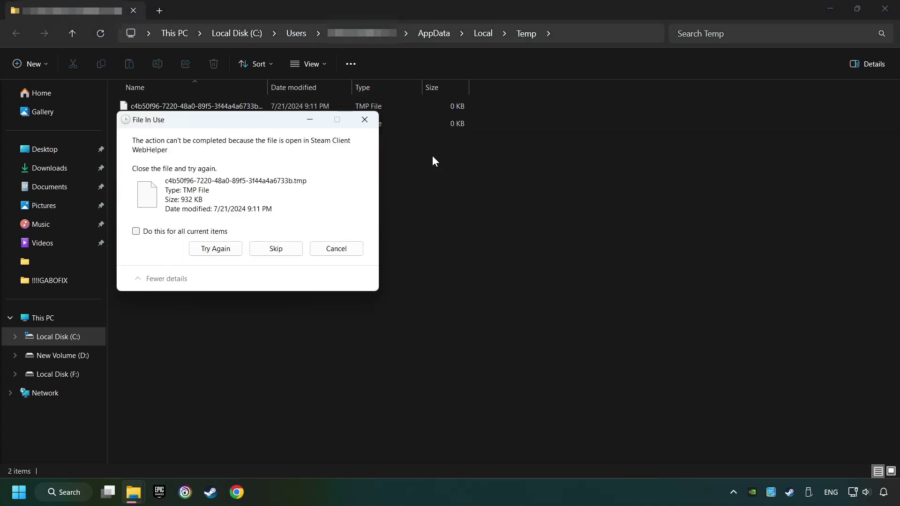
{"action": "left_click", "coordinate": [211, 232]}
{"action": "left_click", "coordinate": [279, 245]}
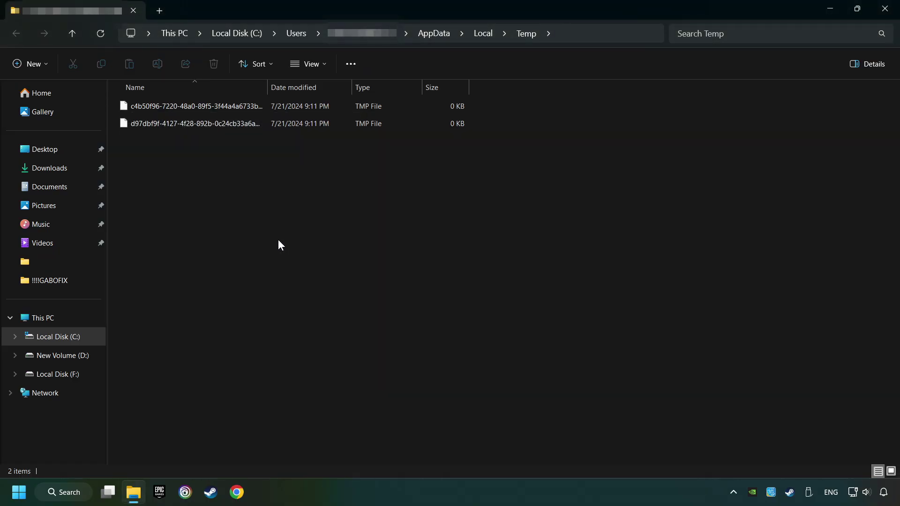
Close the Temp folder and permanently empty the Recycle Bin's 3 items.
{"action": "left_click", "coordinate": [875, 18]}
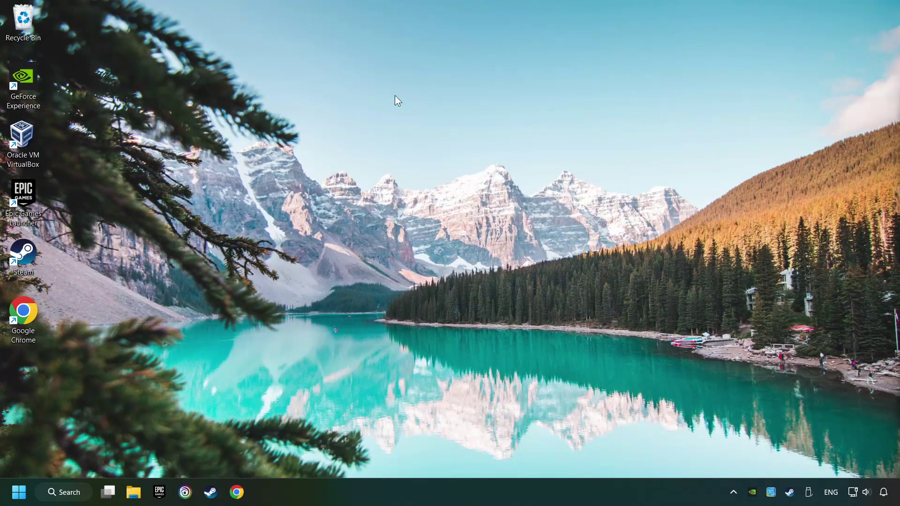
{"action": "right_click", "coordinate": [23, 24]}
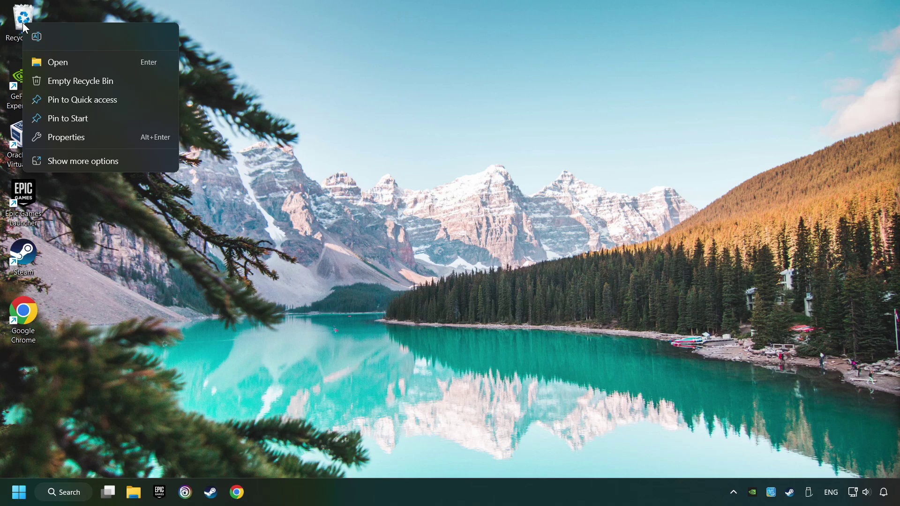
{"action": "left_click", "coordinate": [49, 80]}
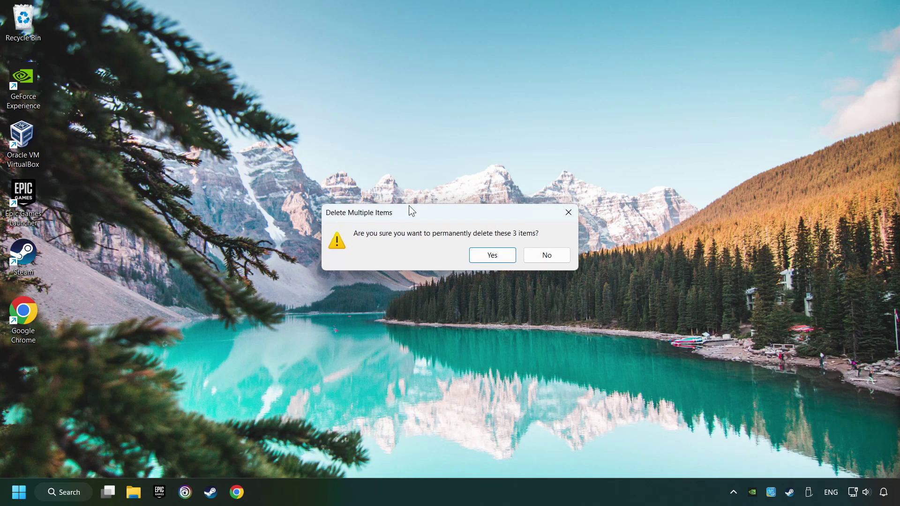
{"action": "left_click", "coordinate": [492, 258]}
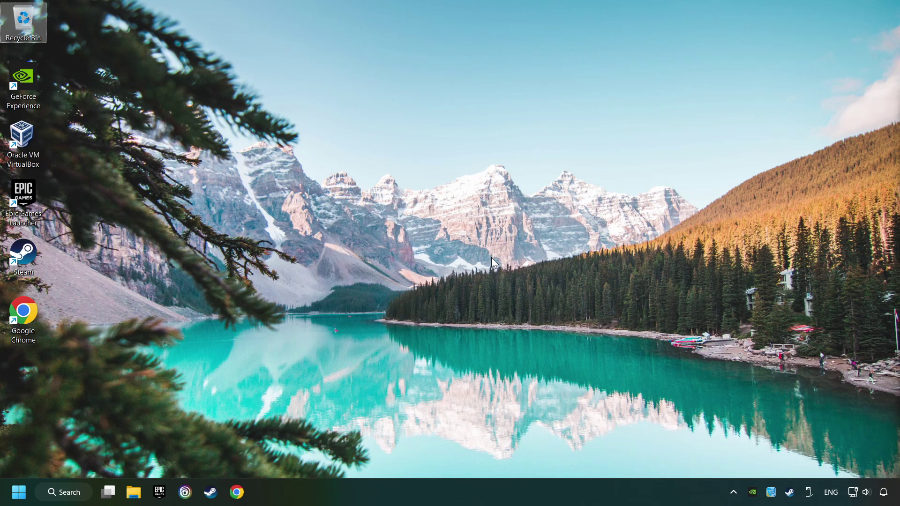
{"action": "left_click", "coordinate": [433, 236]}
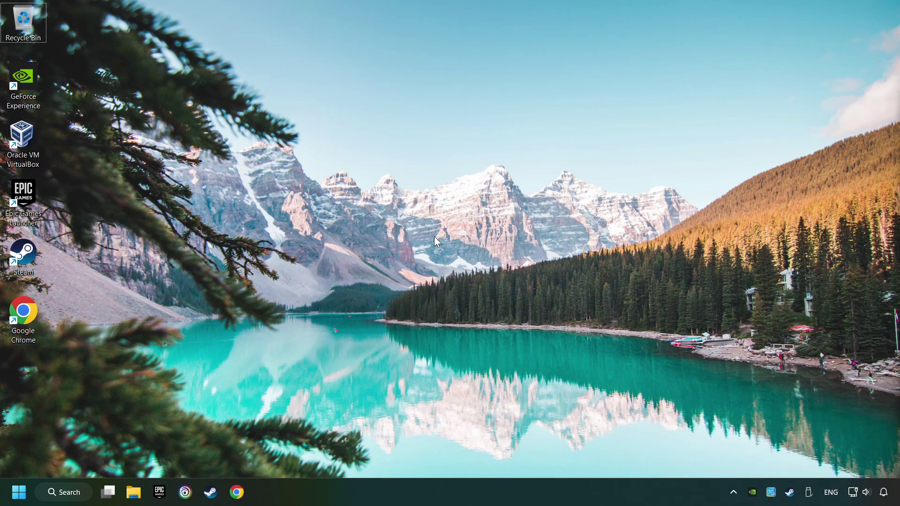
Open Device Manager, centre its window, and expand Display adapters.
{"action": "left_click", "coordinate": [66, 492]}
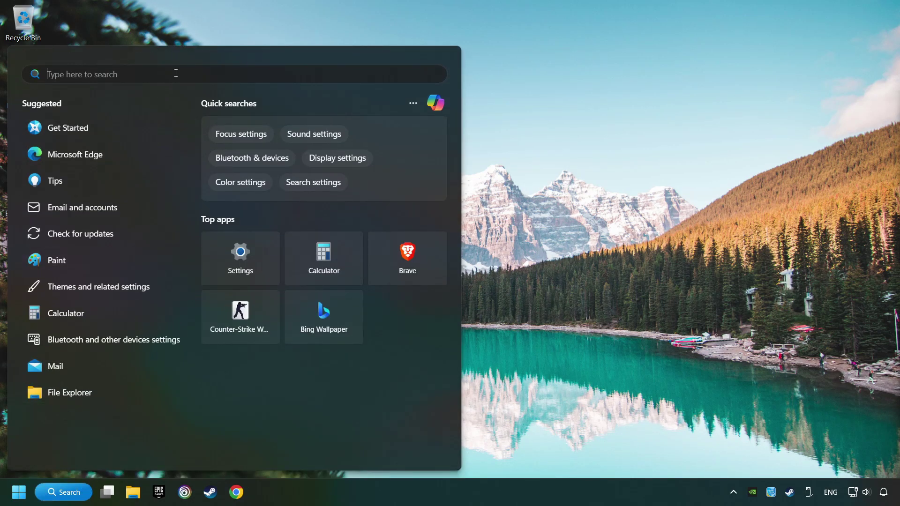
{"action": "type", "text": "device manager"}
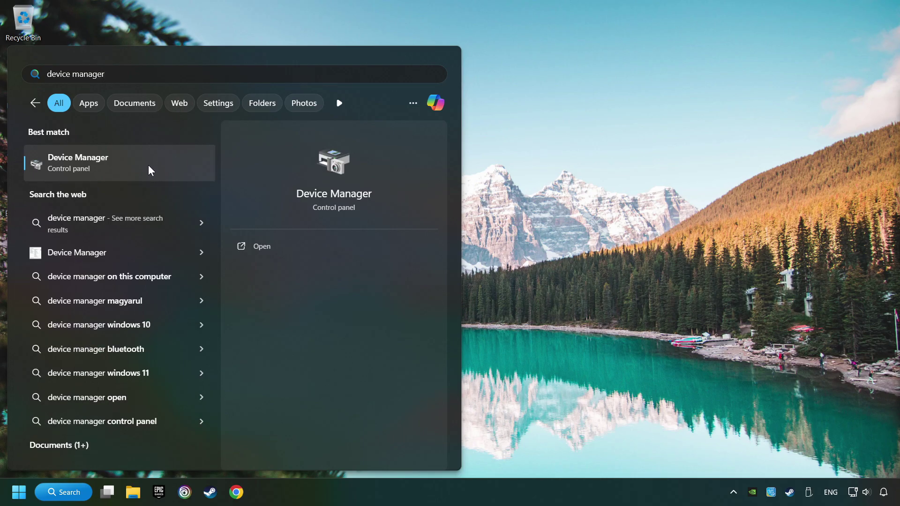
{"action": "left_click", "coordinate": [184, 162]}
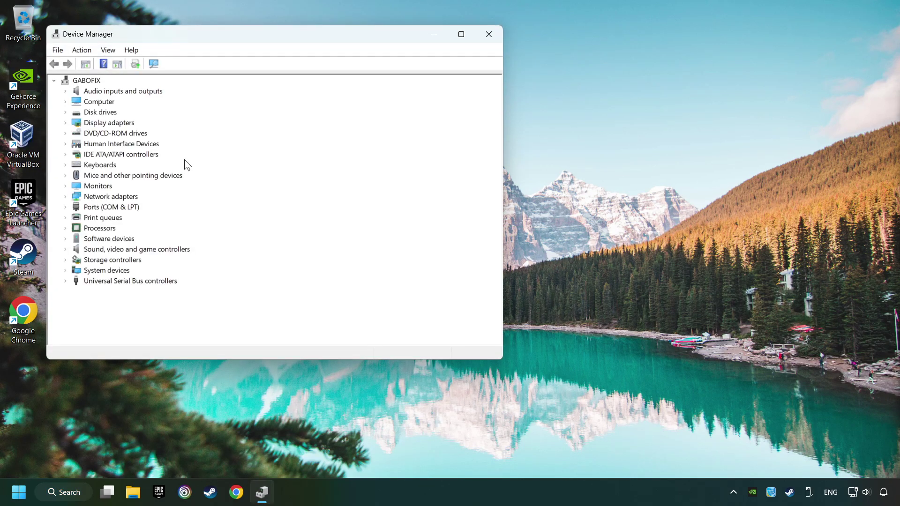
{"action": "left_click_drag", "start_coordinate": [183, 42], "coordinate": [335, 113]}
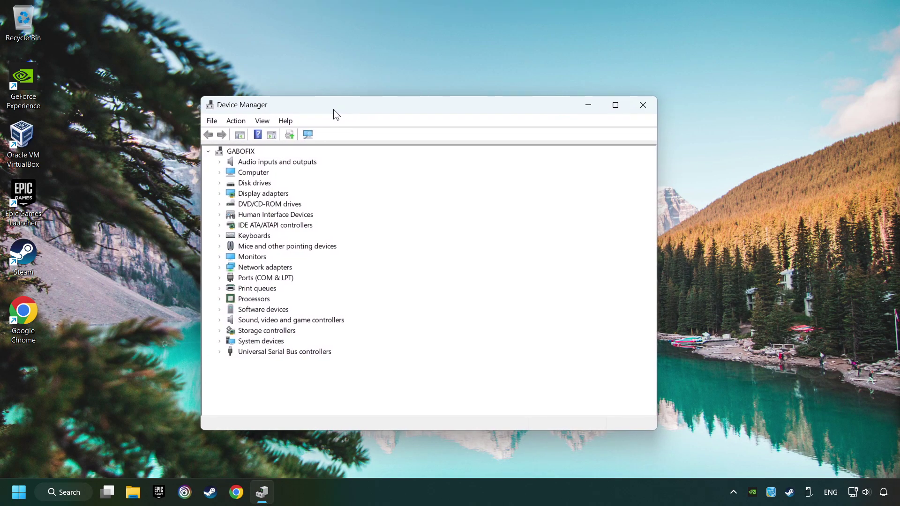
{"action": "left_click", "coordinate": [220, 194]}
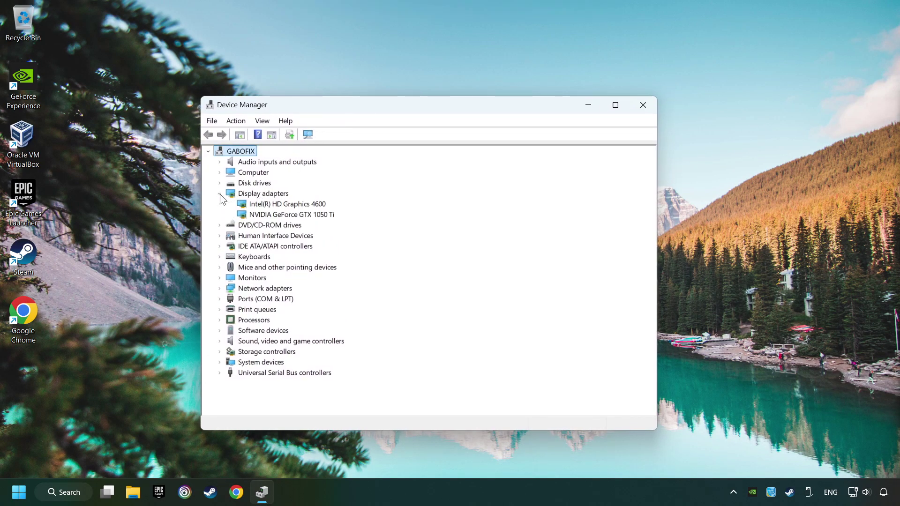
Auto-search a driver update for the GTX 1050 Ti, confirm it's current, close Device Manager.
{"action": "left_click", "coordinate": [277, 213]}
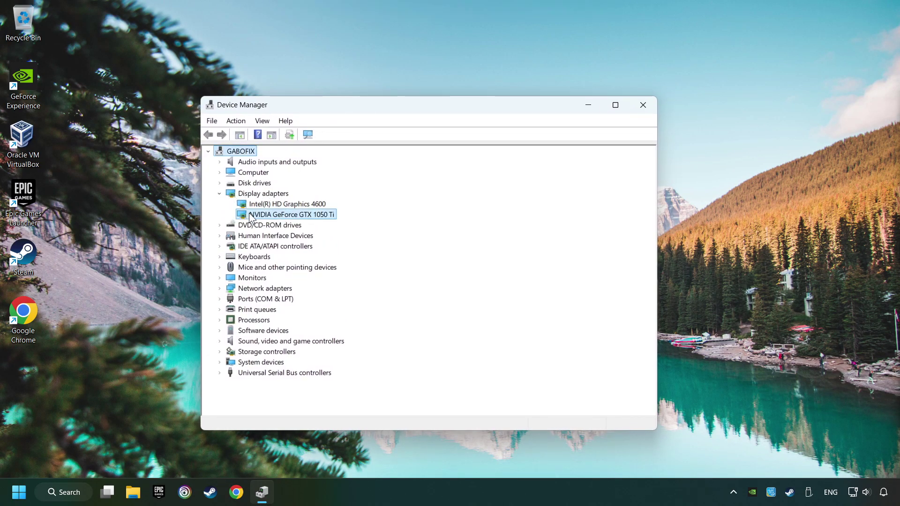
{"action": "right_click", "coordinate": [292, 216]}
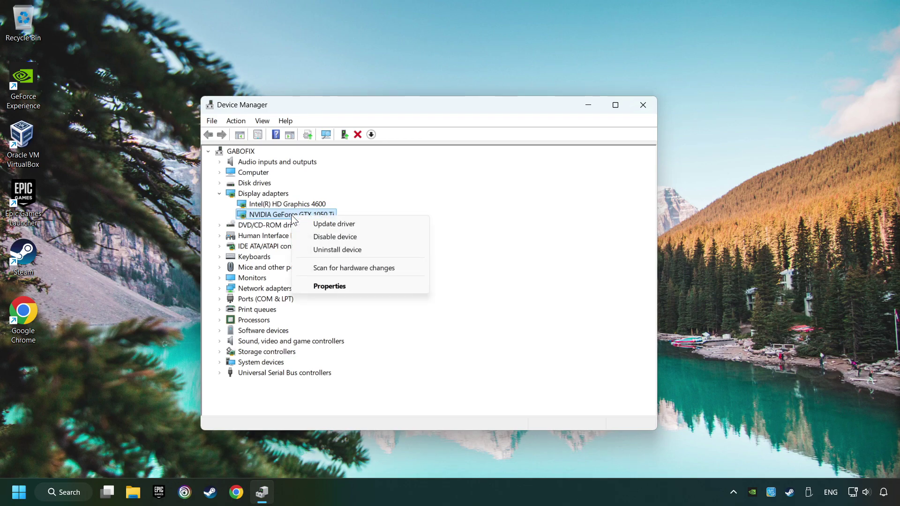
{"action": "left_click", "coordinate": [369, 223]}
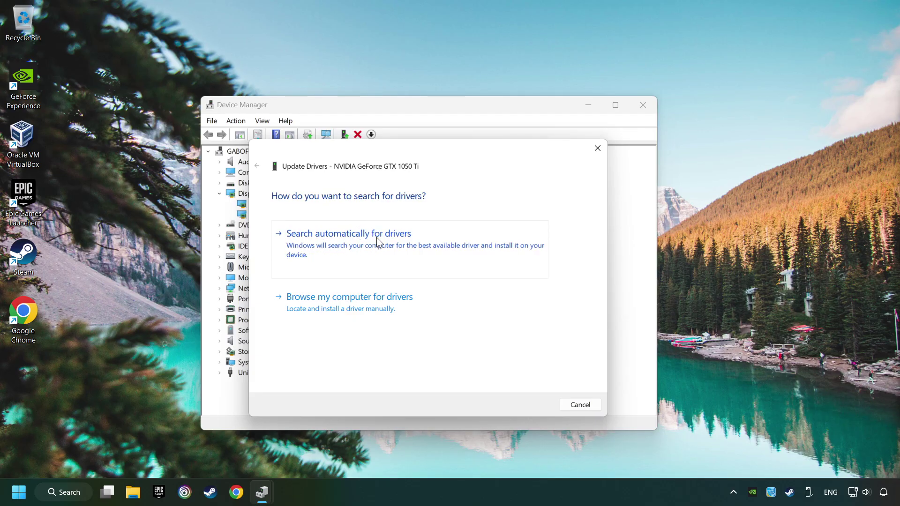
{"action": "left_click", "coordinate": [377, 238]}
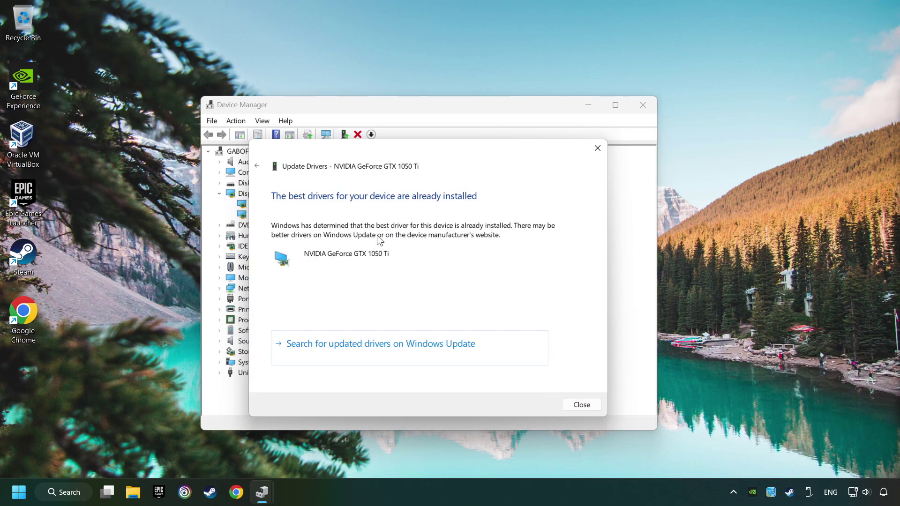
{"action": "left_click", "coordinate": [582, 405]}
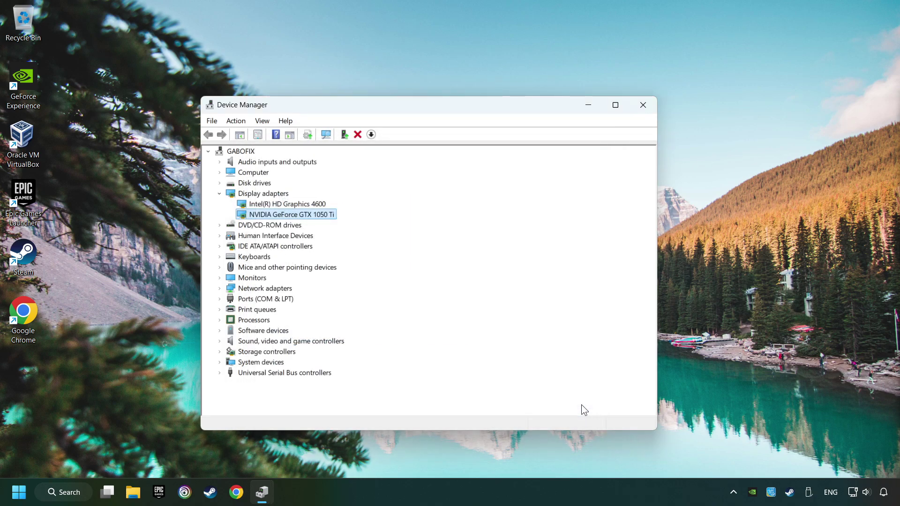
{"action": "left_click", "coordinate": [643, 106]}
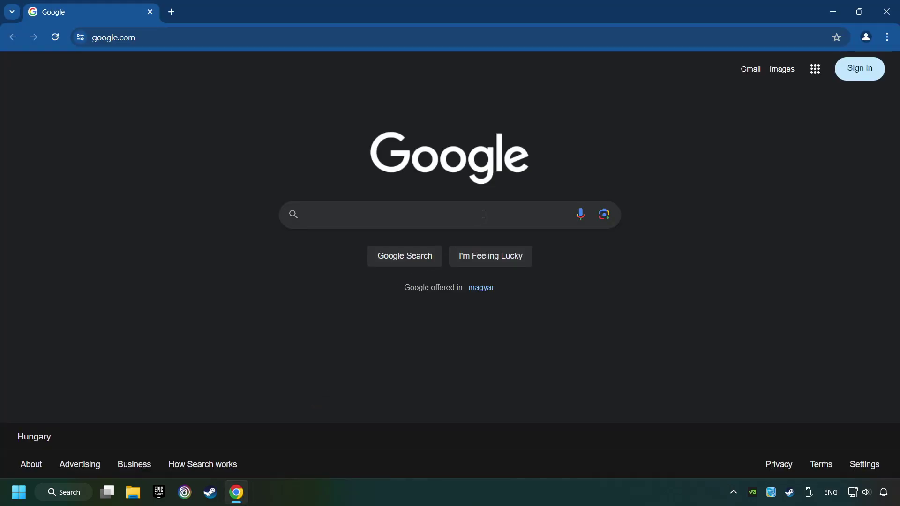
Search 'nvidia geforce driver download' and open the Official GeForce Drivers page.
{"action": "type", "text": "nvidia gef"}
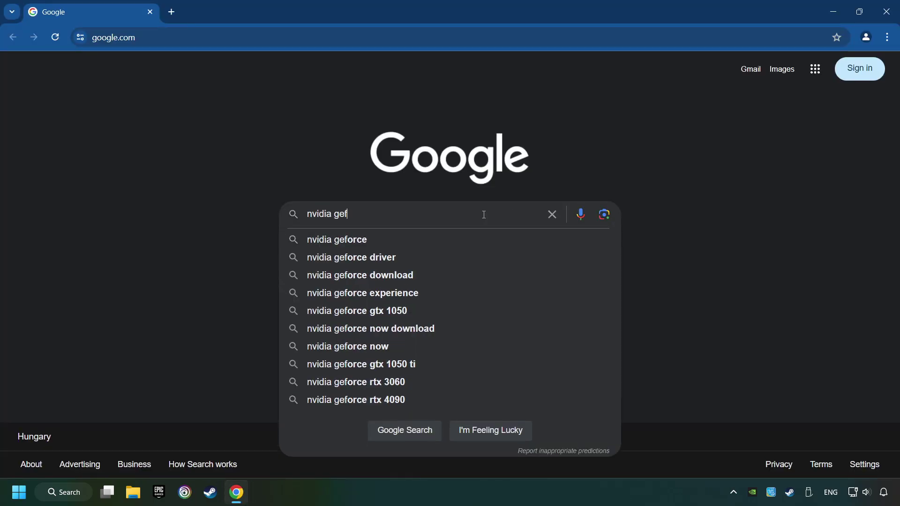
{"action": "type", "text": "orce driver d"}
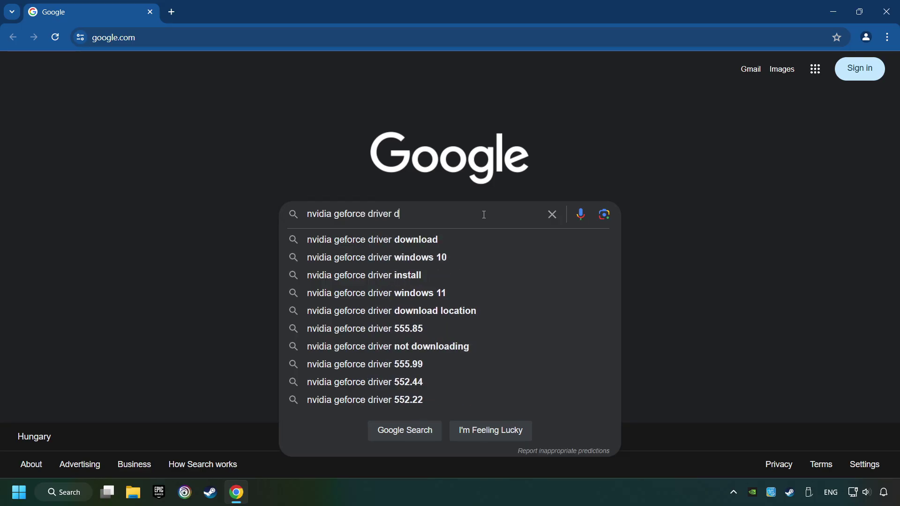
{"action": "type", "text": "ownload"}
{"action": "key", "text": "Return"}
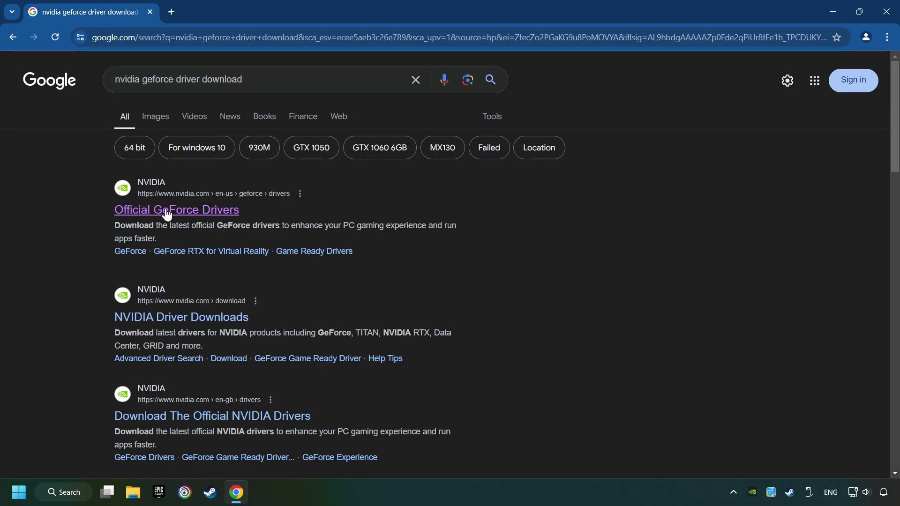
{"action": "left_click", "coordinate": [216, 210]}
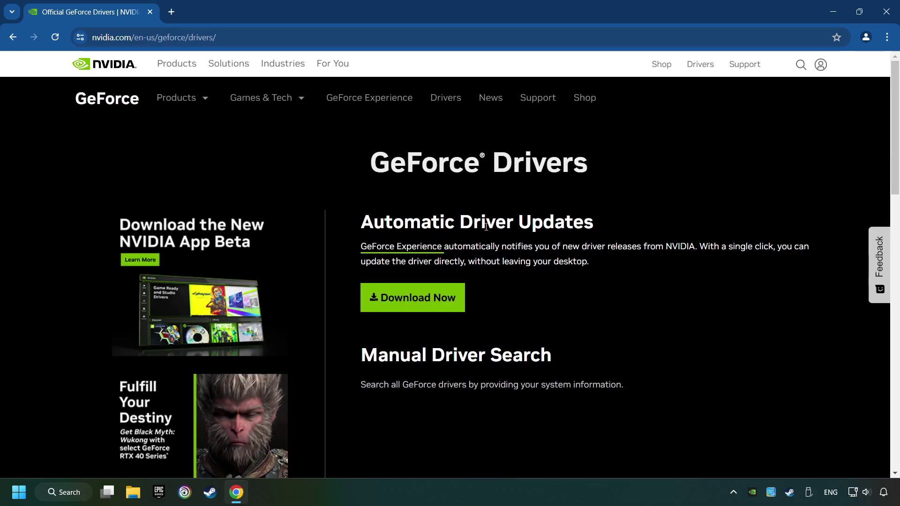
Download the GeForce Experience installer and launch it from Chrome's downloads.
{"action": "left_click", "coordinate": [427, 309]}
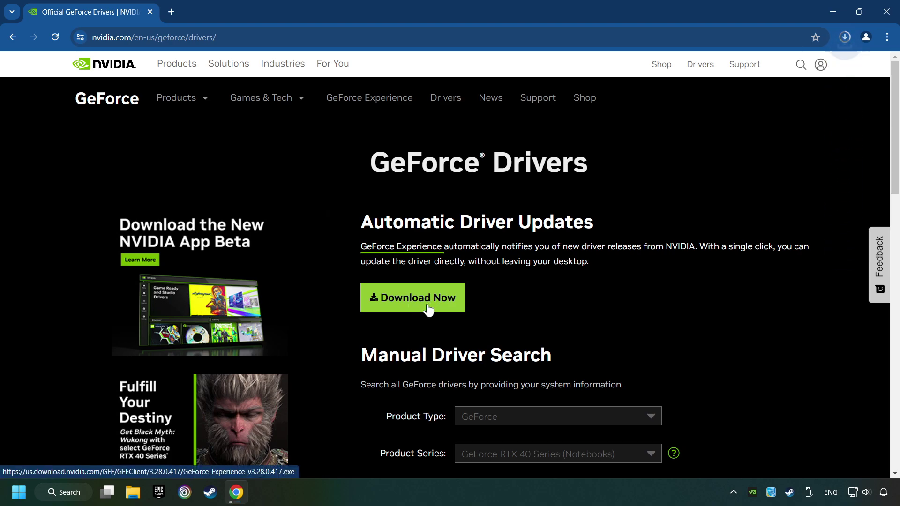
{"action": "left_click", "coordinate": [843, 38]}
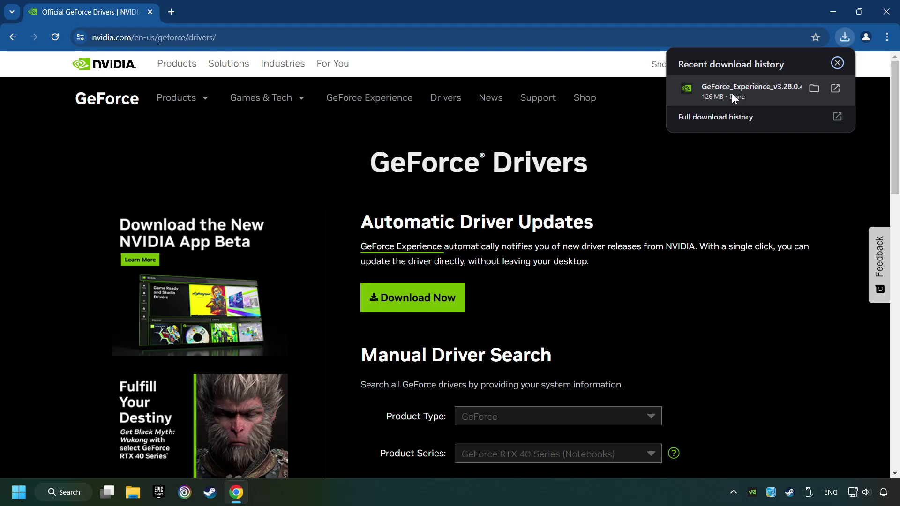
{"action": "left_click", "coordinate": [765, 91]}
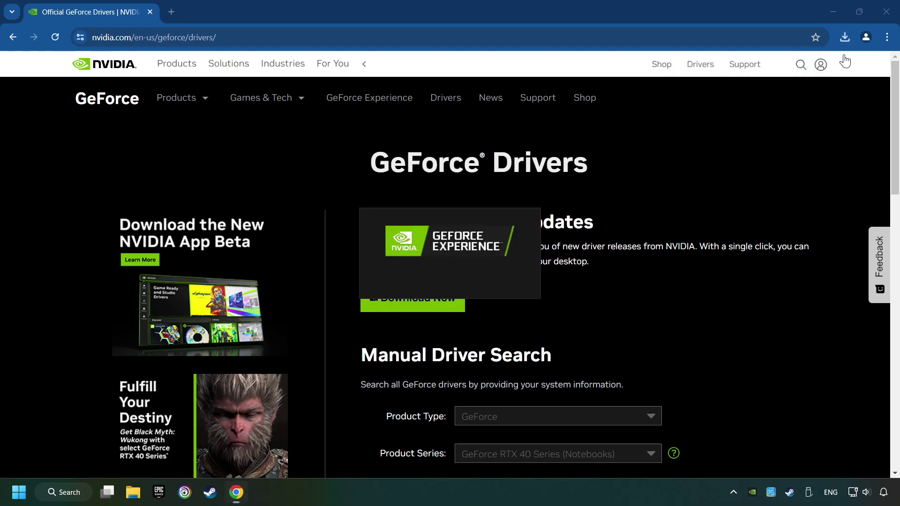
Close Chrome, agree to the terms and install GeForce Experience, then close the release notes window.
{"action": "left_click", "coordinate": [885, 13]}
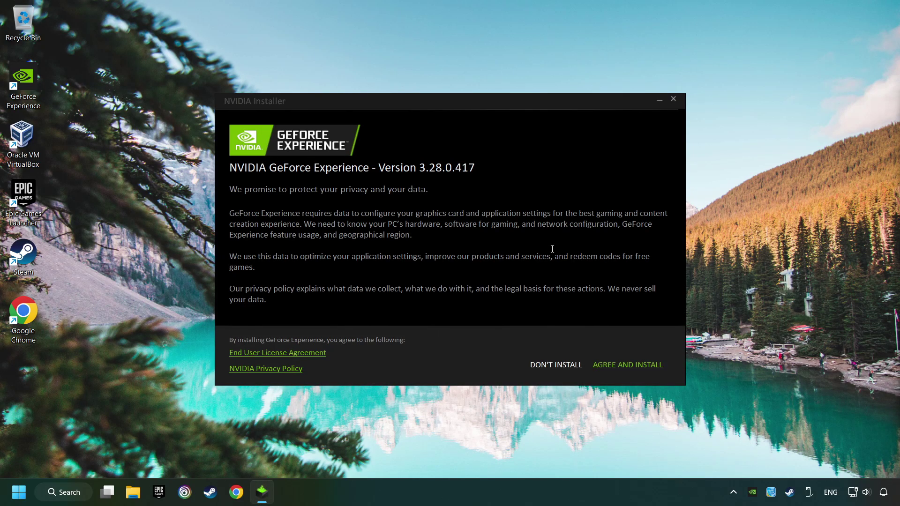
{"action": "left_click", "coordinate": [642, 370]}
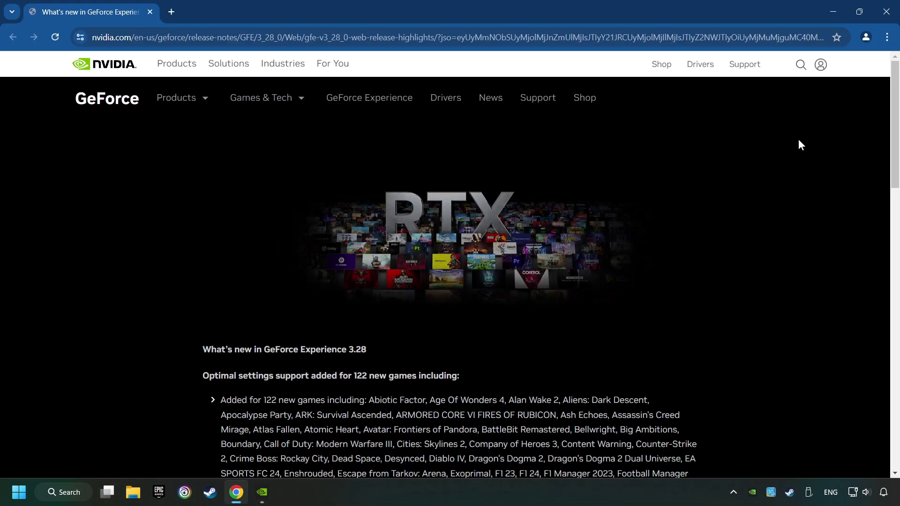
{"action": "left_click", "coordinate": [886, 13]}
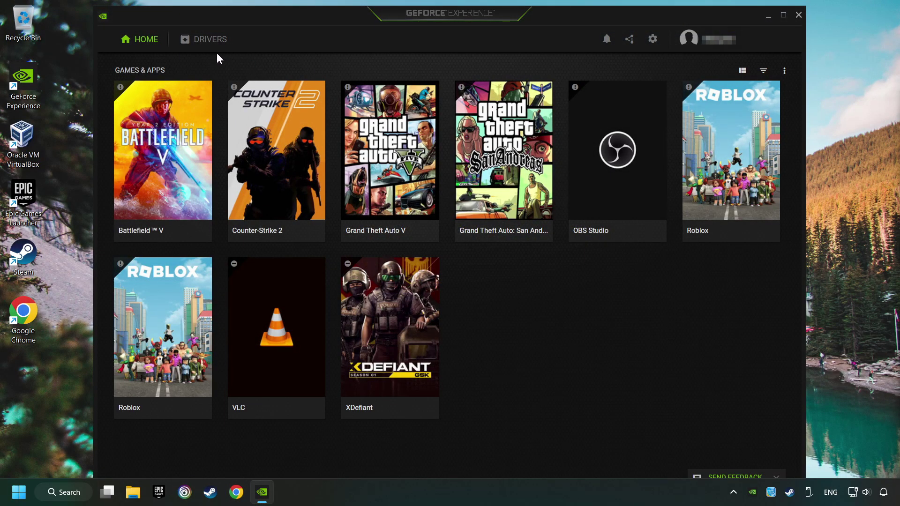
Check the Drivers page for updates, confirming Game Ready Driver 560.70, then exit GeForce Experience.
{"action": "left_click", "coordinate": [207, 41]}
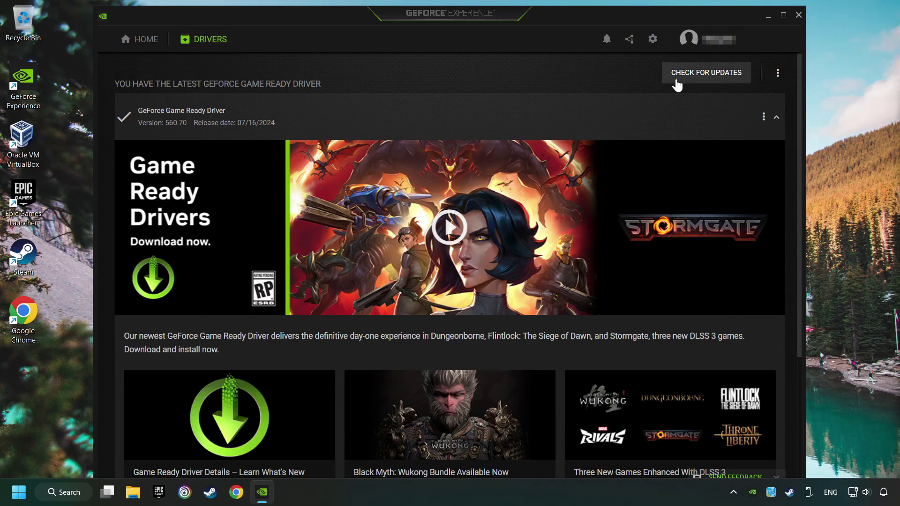
{"action": "left_click", "coordinate": [717, 75]}
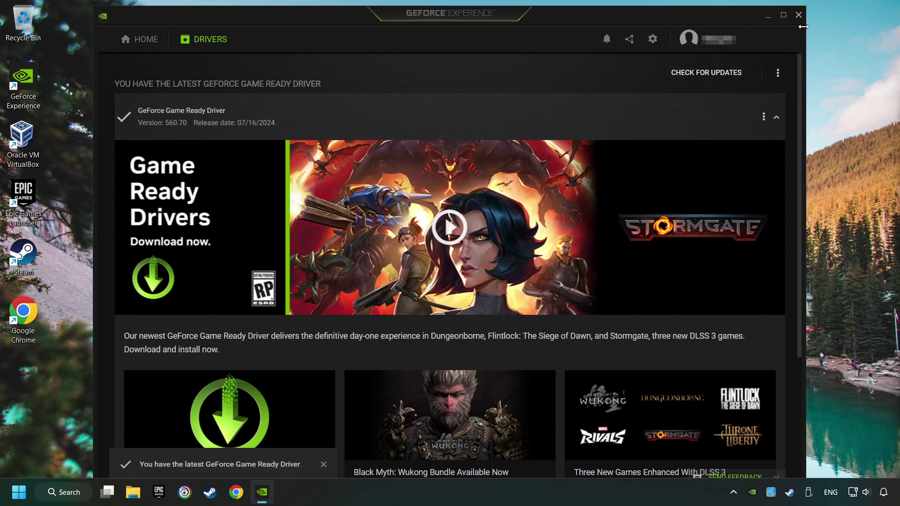
{"action": "left_click", "coordinate": [799, 13]}
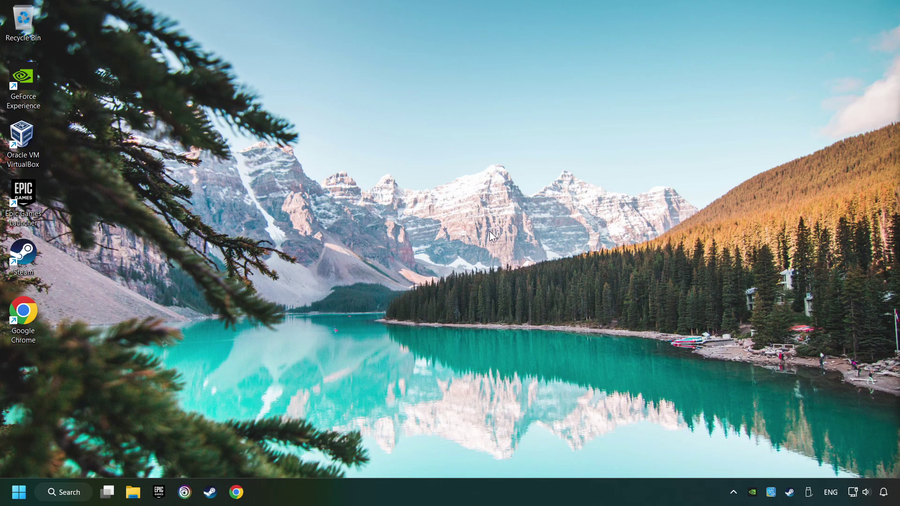
Search for 'graphics settings' and bring up the Graphics settings page.
{"action": "left_click", "coordinate": [87, 496]}
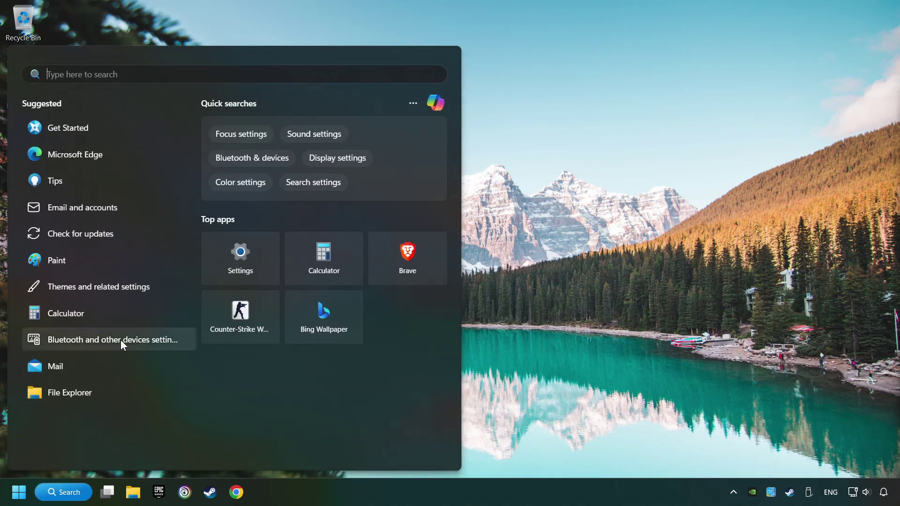
{"action": "type", "text": "graphics se"}
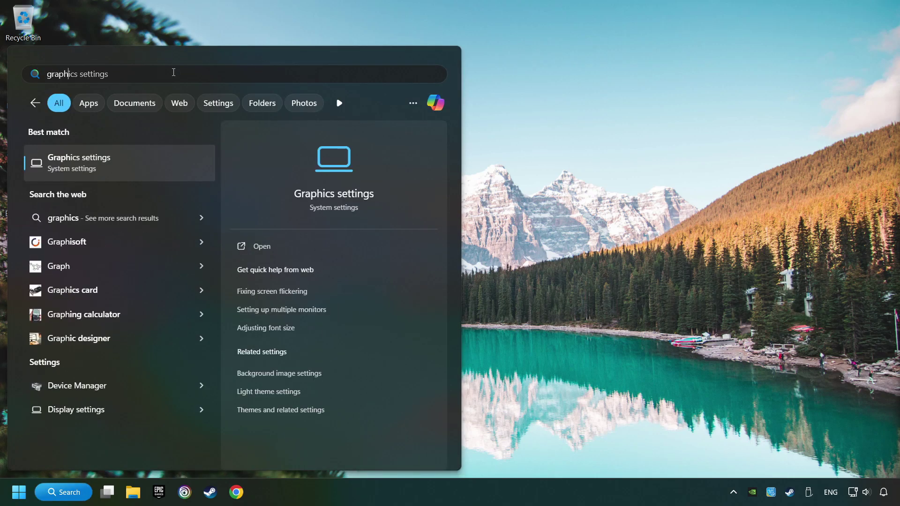
{"action": "type", "text": "ttings"}
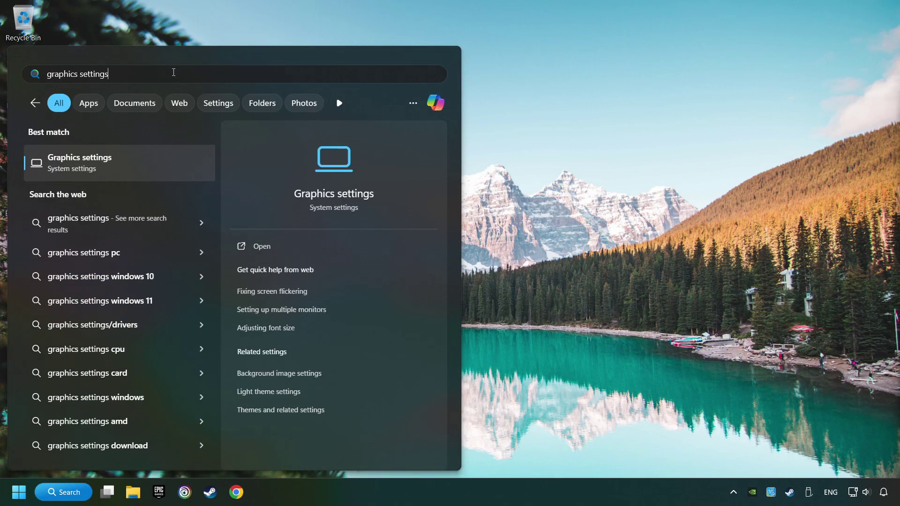
{"action": "left_click", "coordinate": [165, 163]}
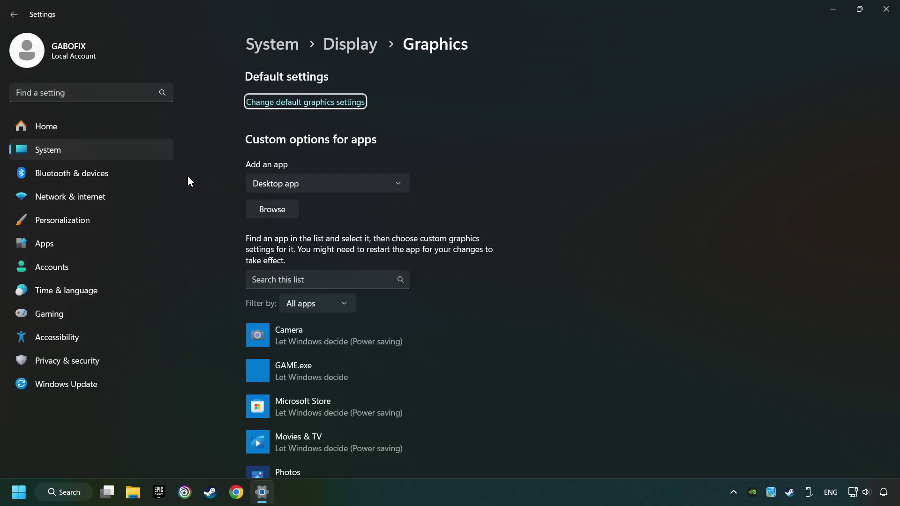
{"action": "scroll", "coordinate": [218, 196], "scroll_direction": "down", "scroll_amount": 3}
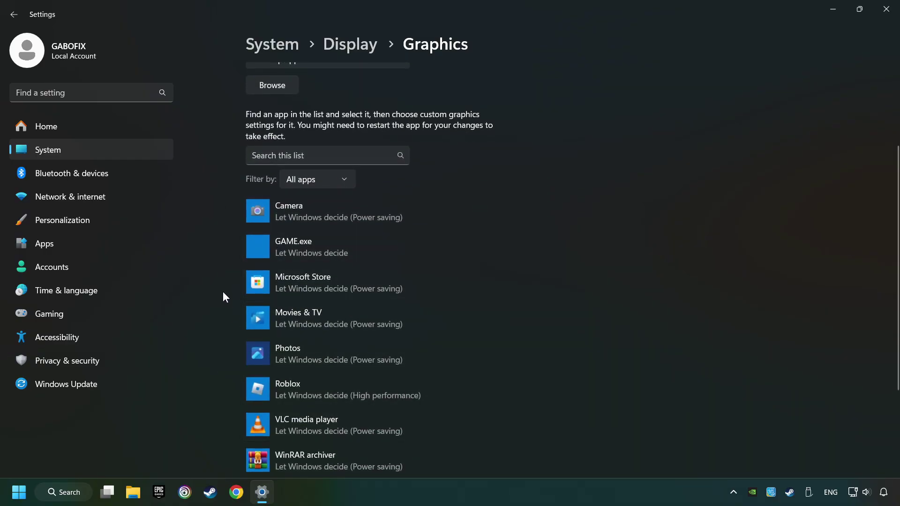
{"action": "scroll", "coordinate": [221, 289], "scroll_direction": "up", "scroll_amount": 3}
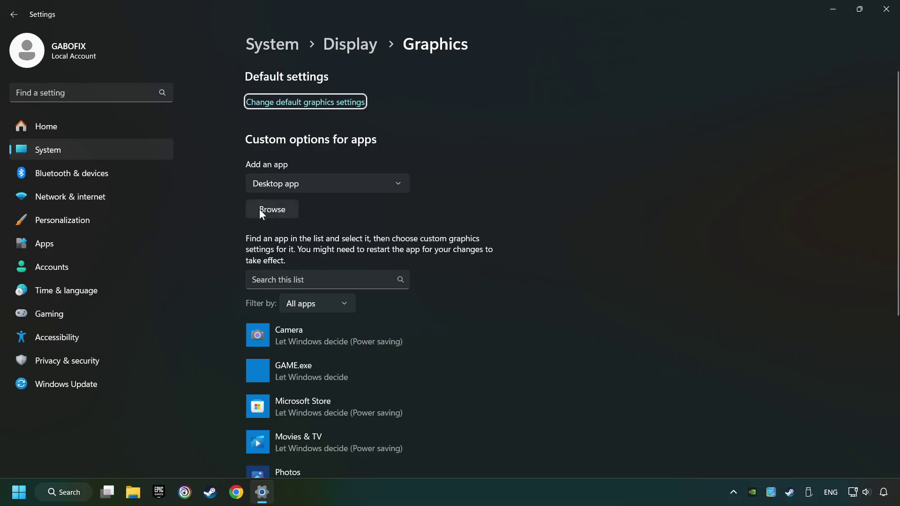
Set GAME.exe's graphics preference to High performance, save it, and close Settings.
{"action": "left_click", "coordinate": [278, 209]}
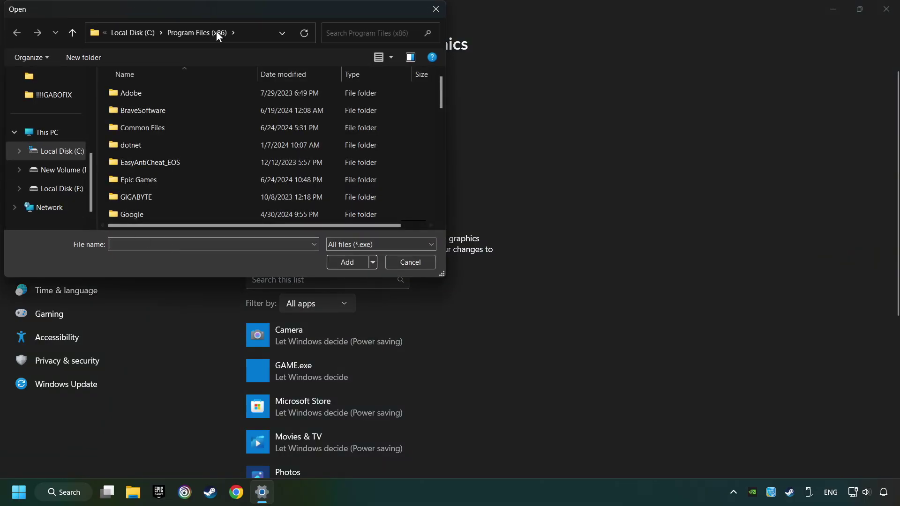
{"action": "left_click", "coordinate": [439, 9]}
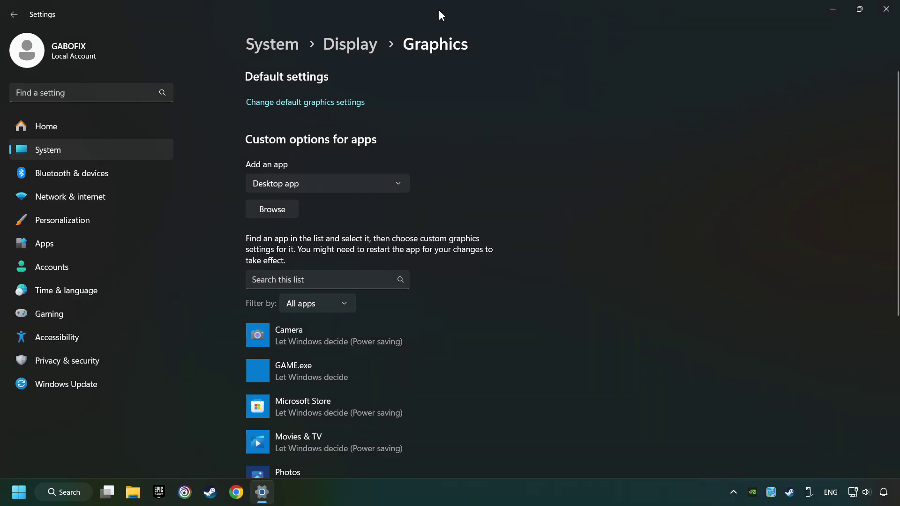
{"action": "scroll", "coordinate": [459, 160], "scroll_direction": "down", "scroll_amount": 3}
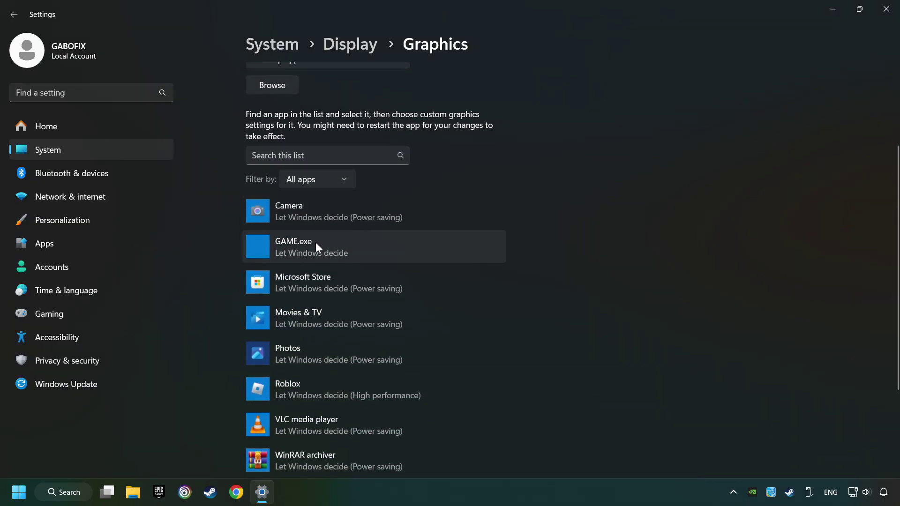
{"action": "left_click", "coordinate": [311, 244]}
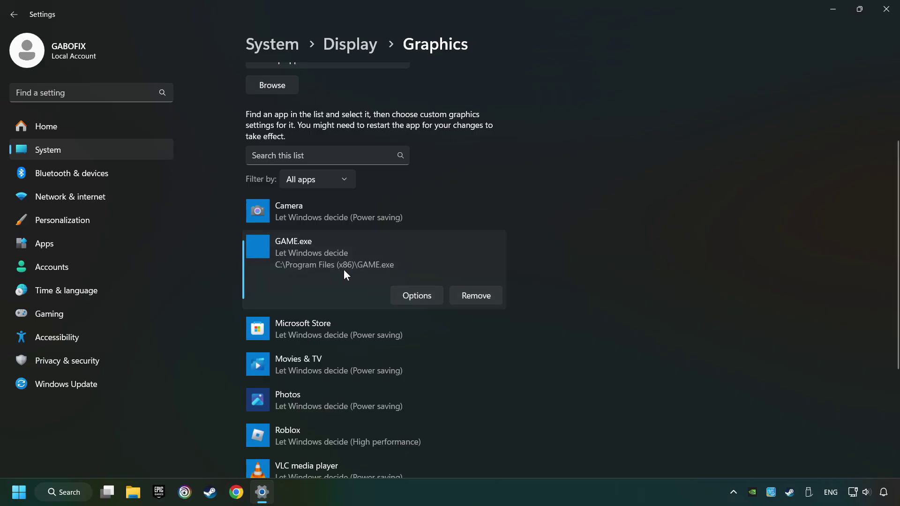
{"action": "left_click", "coordinate": [429, 297]}
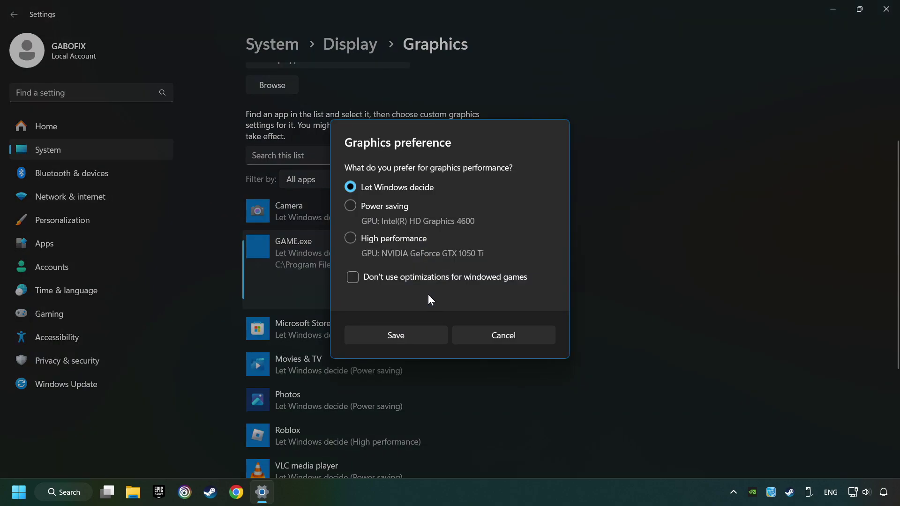
{"action": "left_click", "coordinate": [351, 238]}
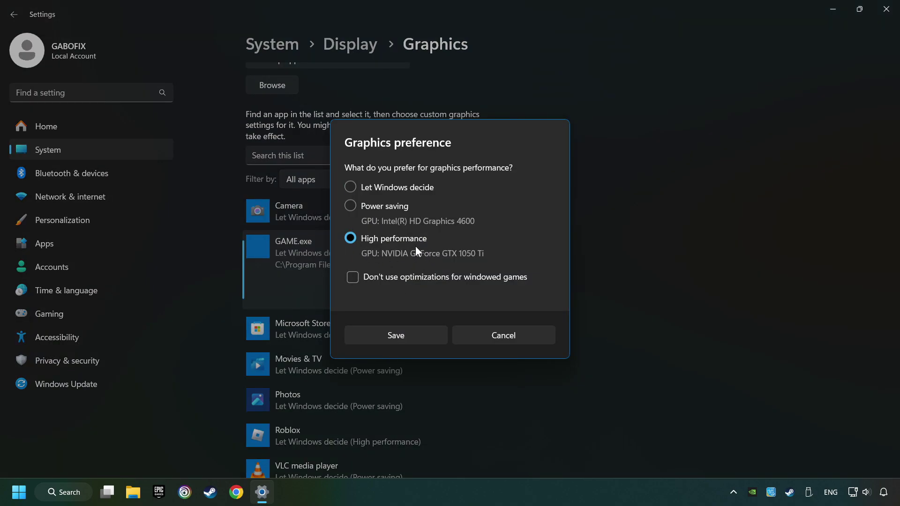
{"action": "left_click", "coordinate": [410, 333]}
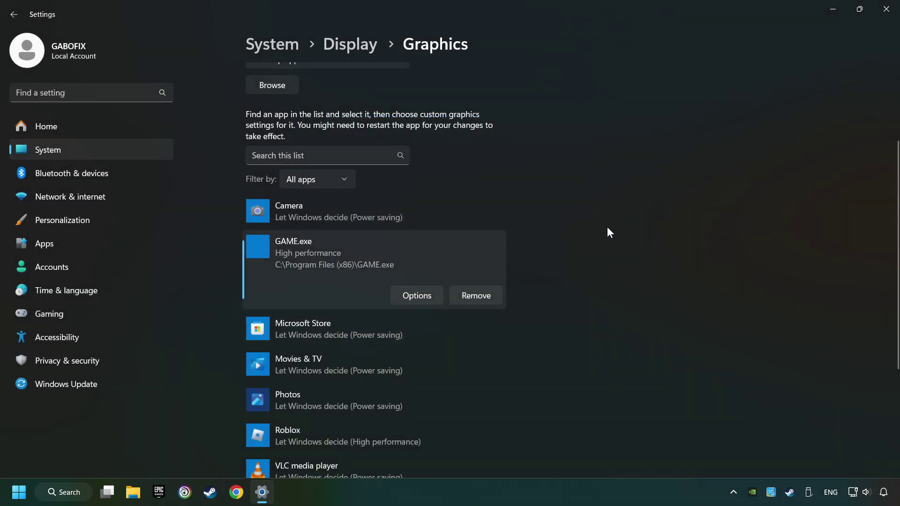
{"action": "left_click", "coordinate": [880, 18]}
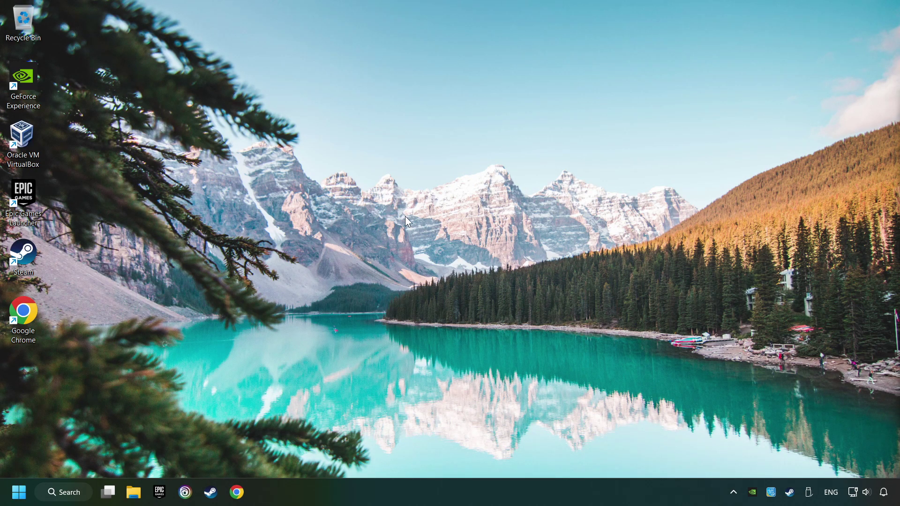
Launch NVIDIA Control Panel from the desktop's full context menu and scroll the global 3D settings.
{"action": "right_click", "coordinate": [423, 209]}
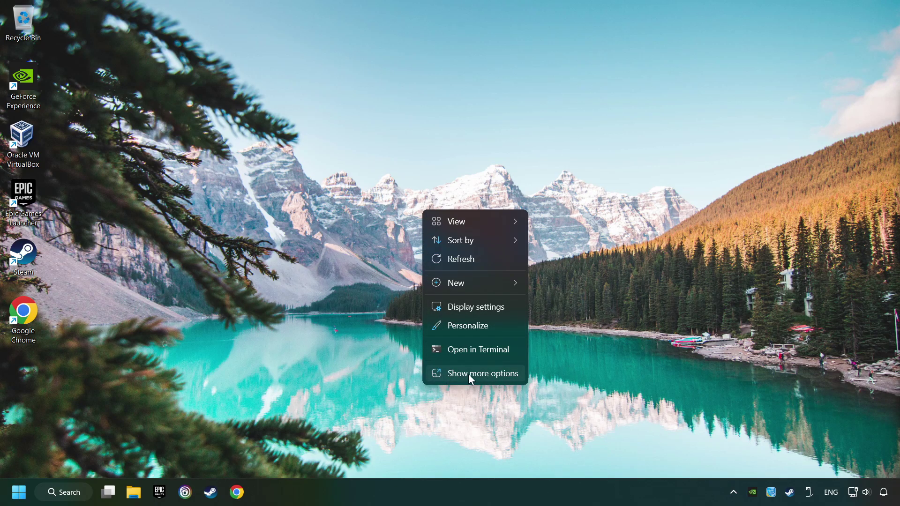
{"action": "left_click", "coordinate": [488, 374]}
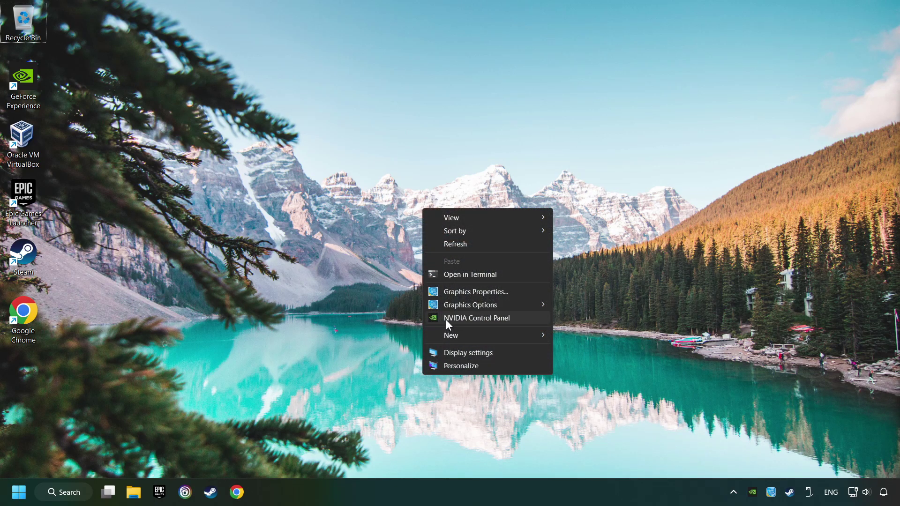
{"action": "left_click", "coordinate": [539, 320]}
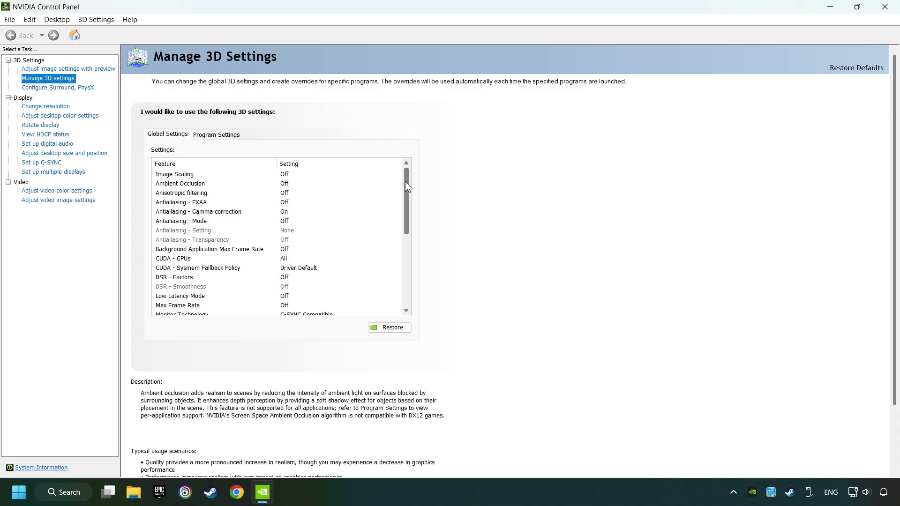
{"action": "left_click_drag", "start_coordinate": [405, 181], "coordinate": [403, 228]}
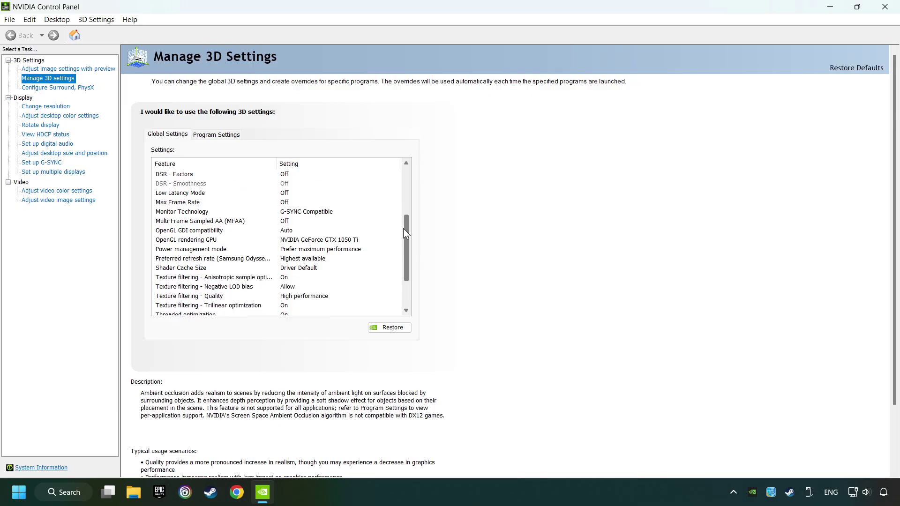
Set OpenGL rendering GPU to the GTX 1050 Ti and power management to Prefer maximum performance.
{"action": "left_click", "coordinate": [165, 241]}
{"action": "left_click", "coordinate": [335, 241]}
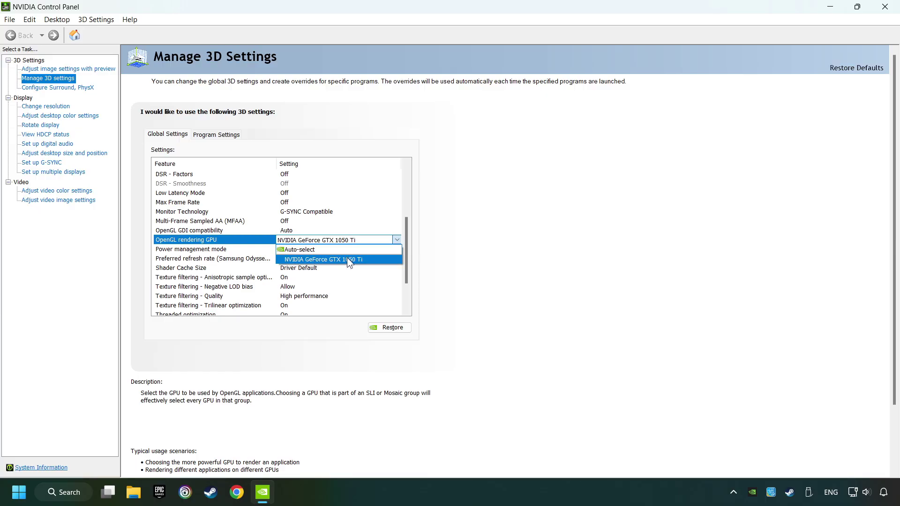
{"action": "left_click", "coordinate": [347, 257]}
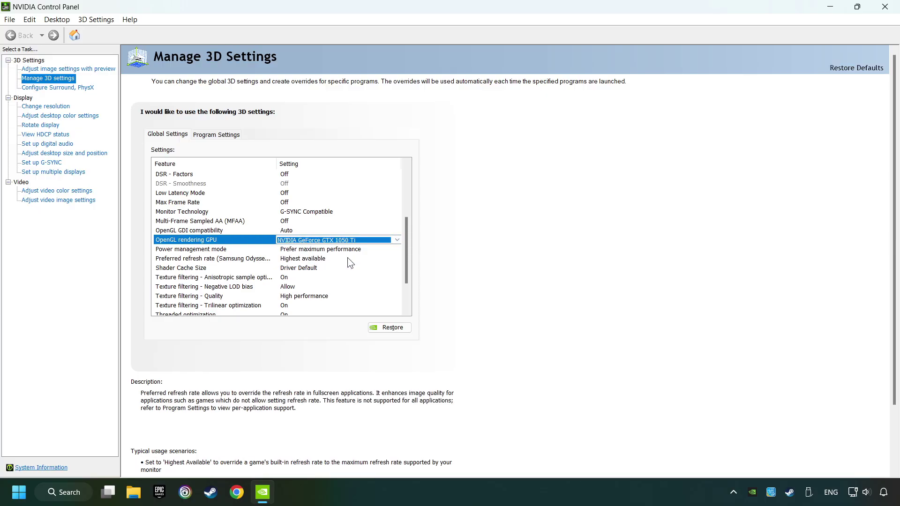
{"action": "left_click", "coordinate": [208, 252]}
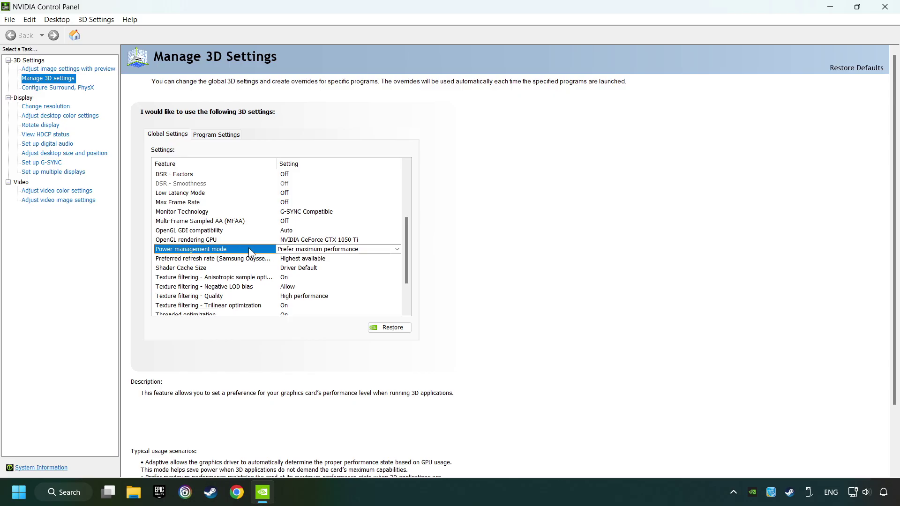
{"action": "left_click", "coordinate": [306, 250]}
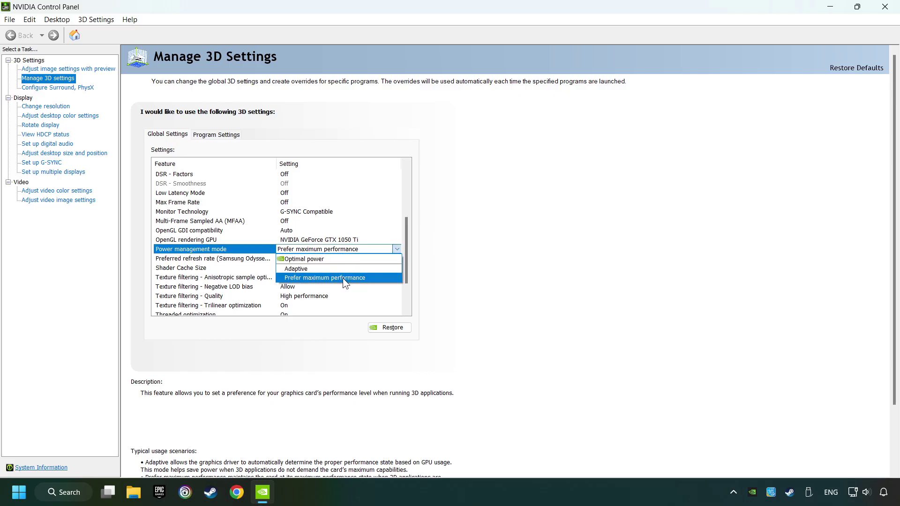
{"action": "left_click", "coordinate": [324, 277]}
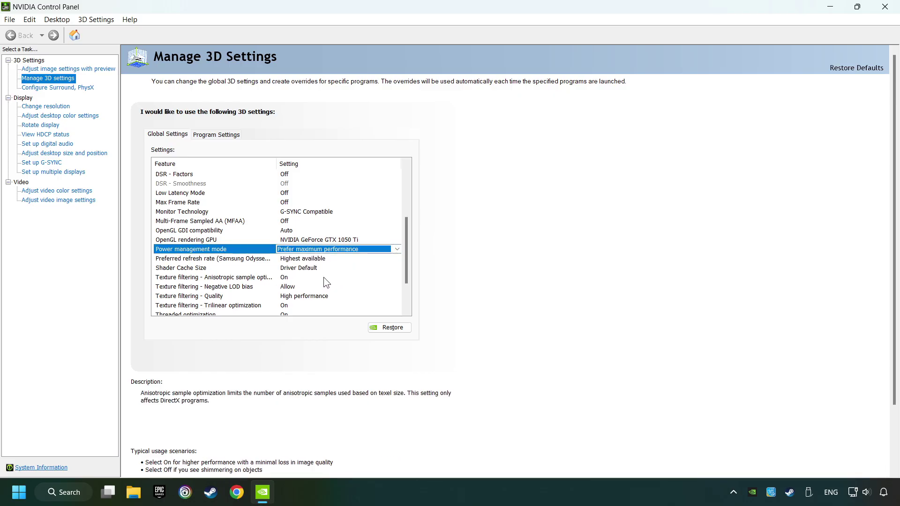
{"action": "left_click_drag", "start_coordinate": [407, 262], "coordinate": [407, 279]}
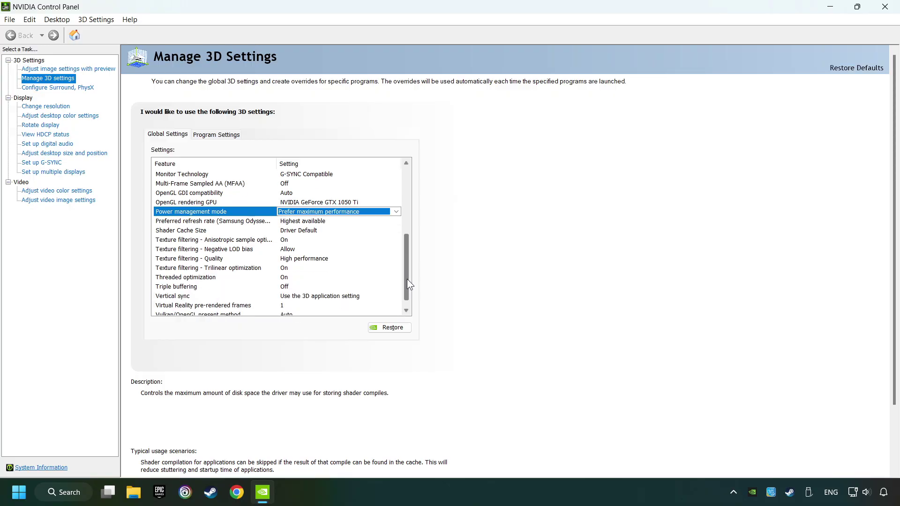
Set texture filtering quality to High performance and vertical sync Off, apply, and close.
{"action": "left_click", "coordinate": [195, 260]}
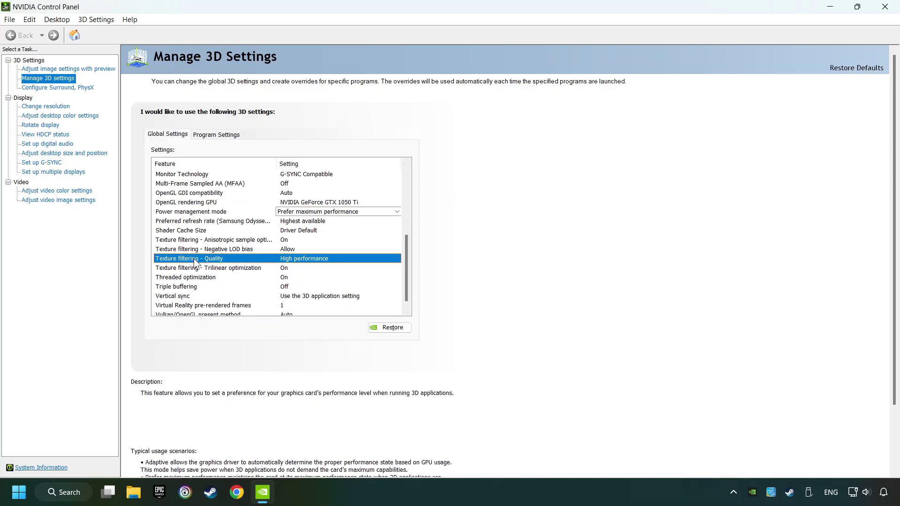
{"action": "left_click", "coordinate": [324, 257]}
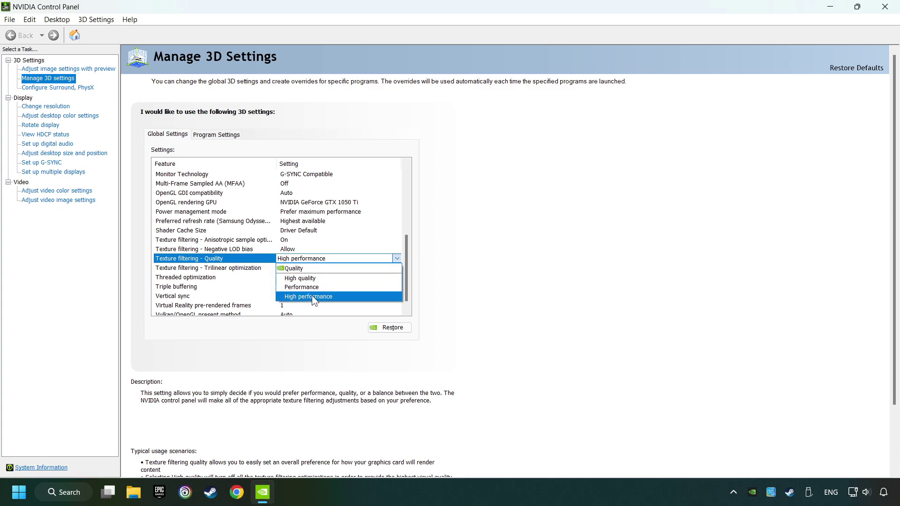
{"action": "left_click", "coordinate": [333, 296]}
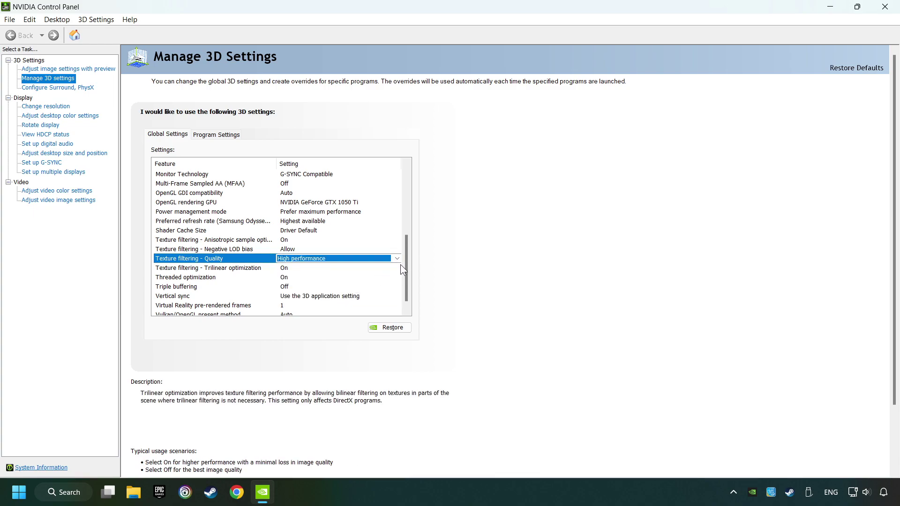
{"action": "scroll", "coordinate": [407, 262], "scroll_direction": "down", "scroll_amount": 1}
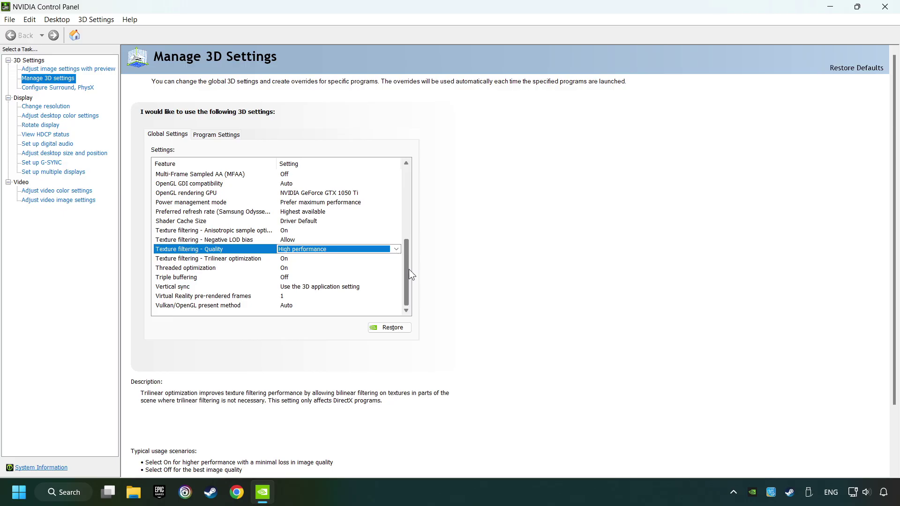
{"action": "left_click", "coordinate": [309, 289]}
{"action": "left_click", "coordinate": [306, 289]}
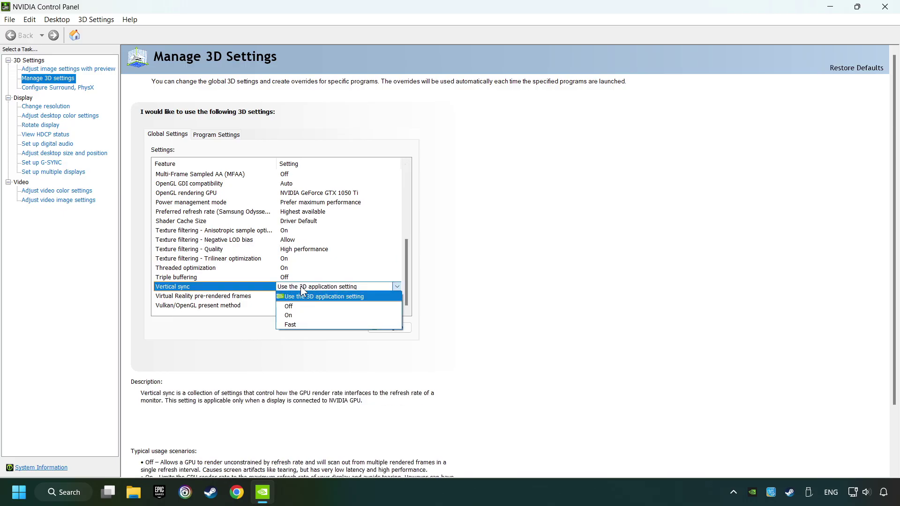
{"action": "left_click", "coordinate": [310, 306]}
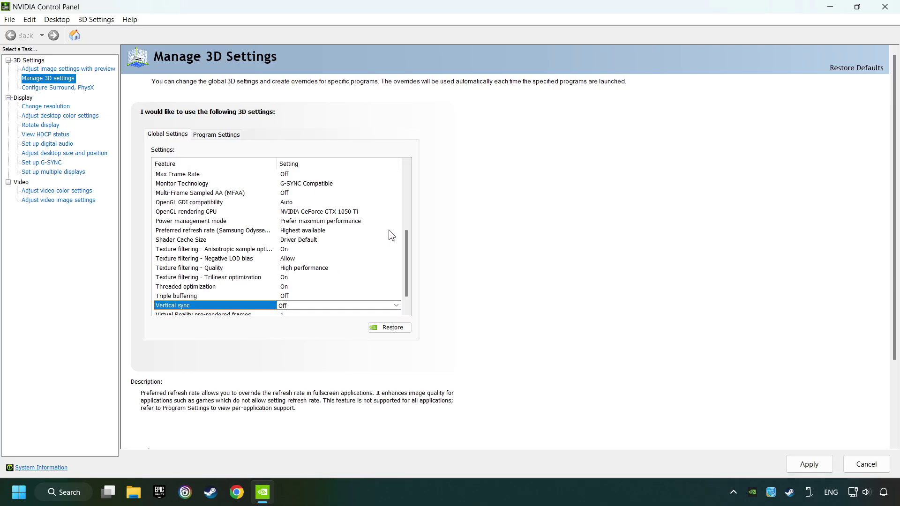
{"action": "left_click_drag", "start_coordinate": [409, 230], "coordinate": [408, 250]}
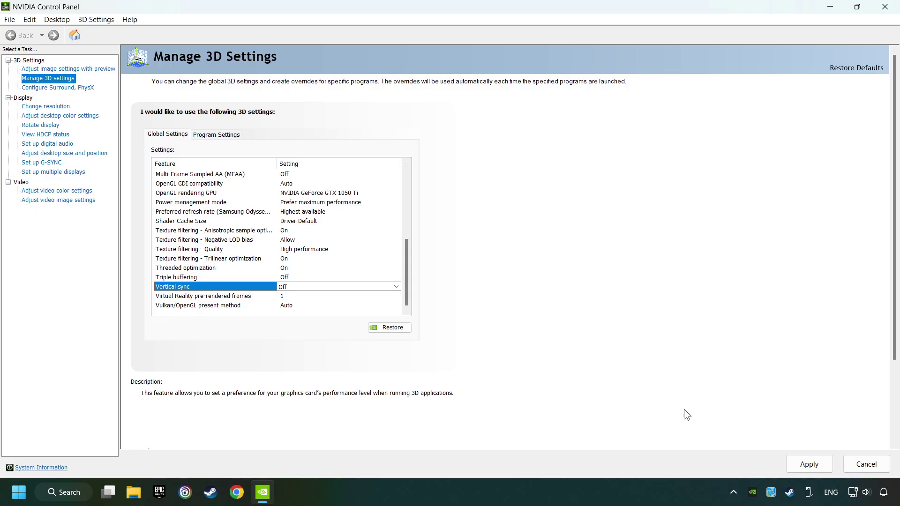
{"action": "left_click", "coordinate": [804, 460]}
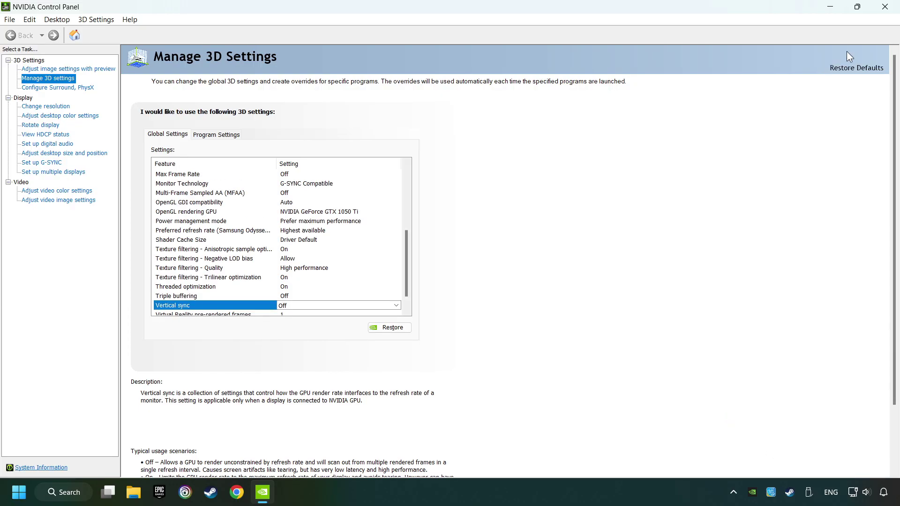
{"action": "left_click", "coordinate": [885, 10]}
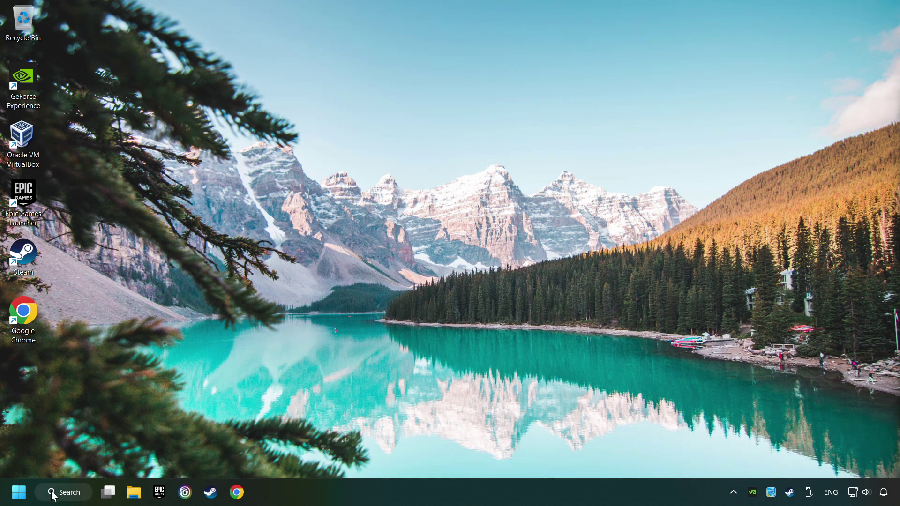
Launch System Configuration via an 'msc' search and reach the Boot tab's advanced options.
{"action": "left_click", "coordinate": [74, 495]}
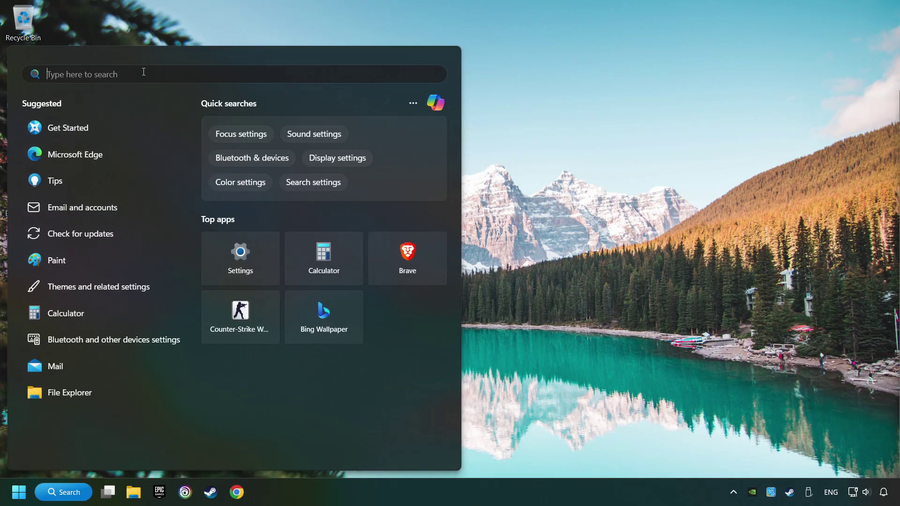
{"action": "type", "text": "msc"}
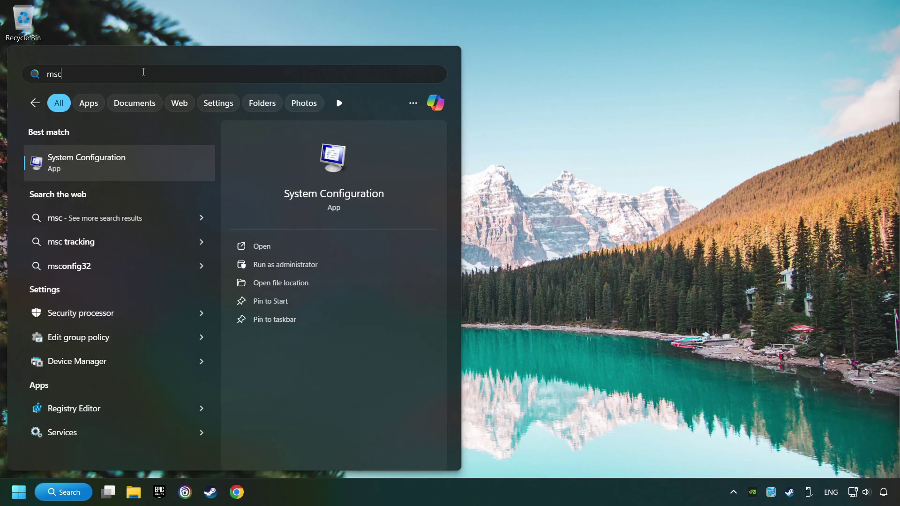
{"action": "left_click", "coordinate": [176, 162]}
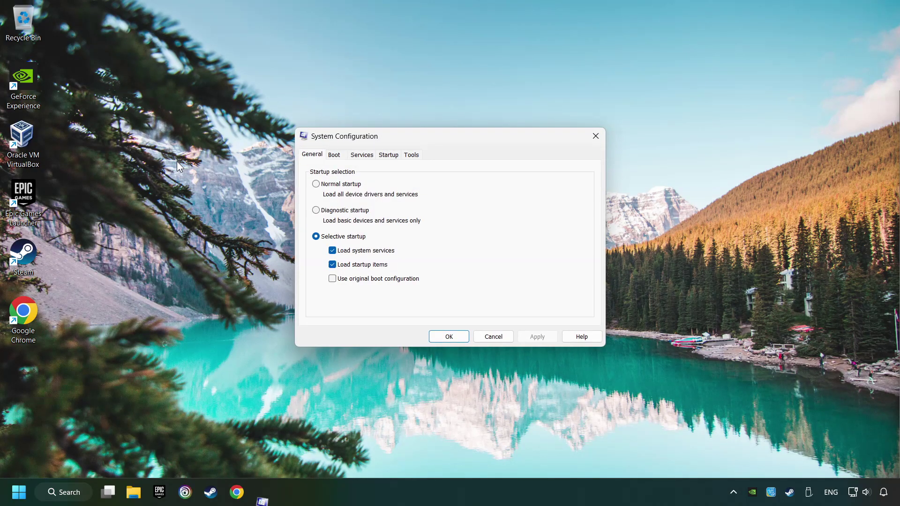
{"action": "left_click", "coordinate": [334, 157]}
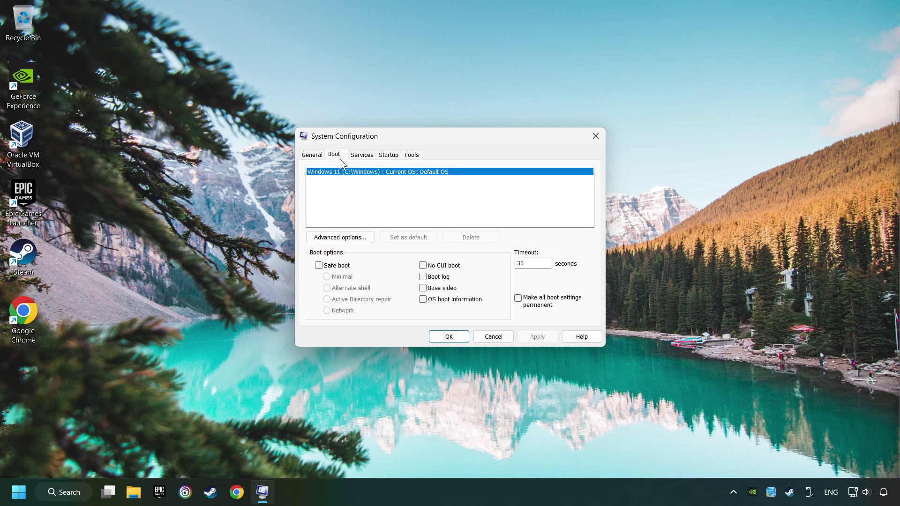
{"action": "left_click", "coordinate": [347, 237]}
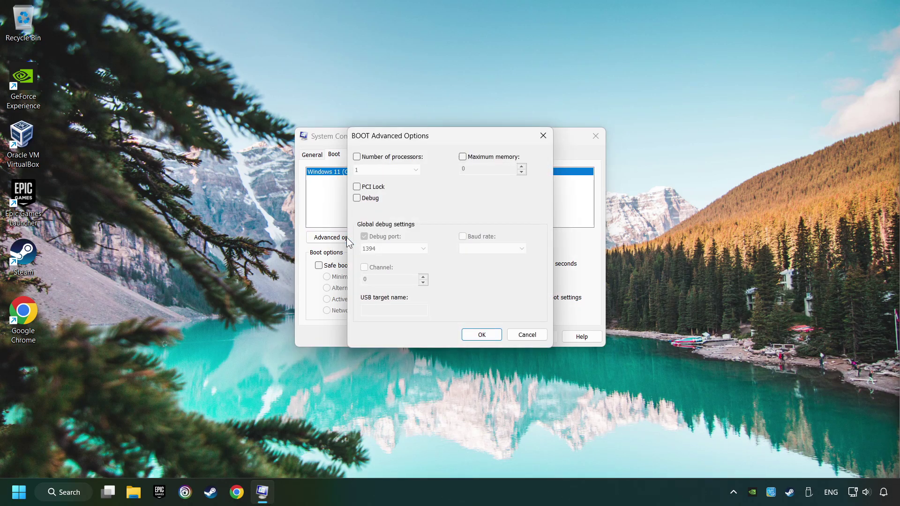
Limit the boot processor count to 8, apply it, and exit without restarting.
{"action": "left_click", "coordinate": [357, 157]}
{"action": "left_click", "coordinate": [381, 171]}
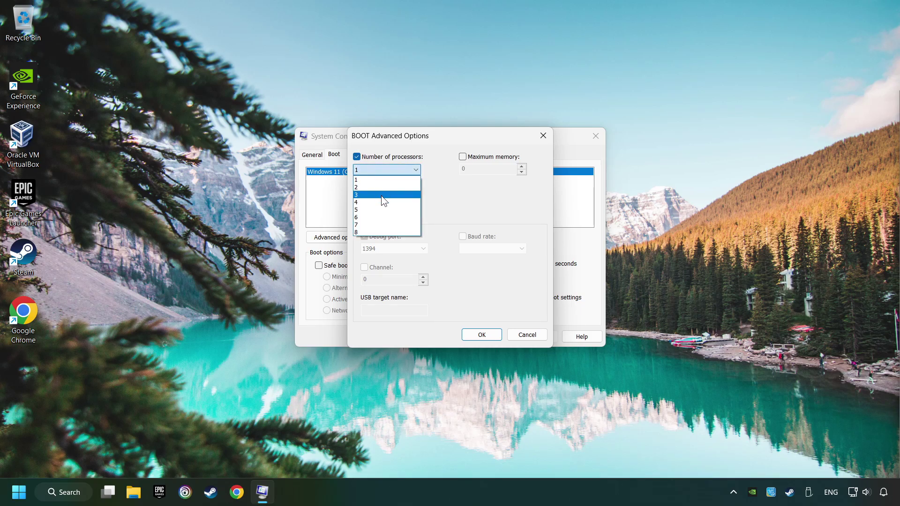
{"action": "left_click", "coordinate": [379, 233]}
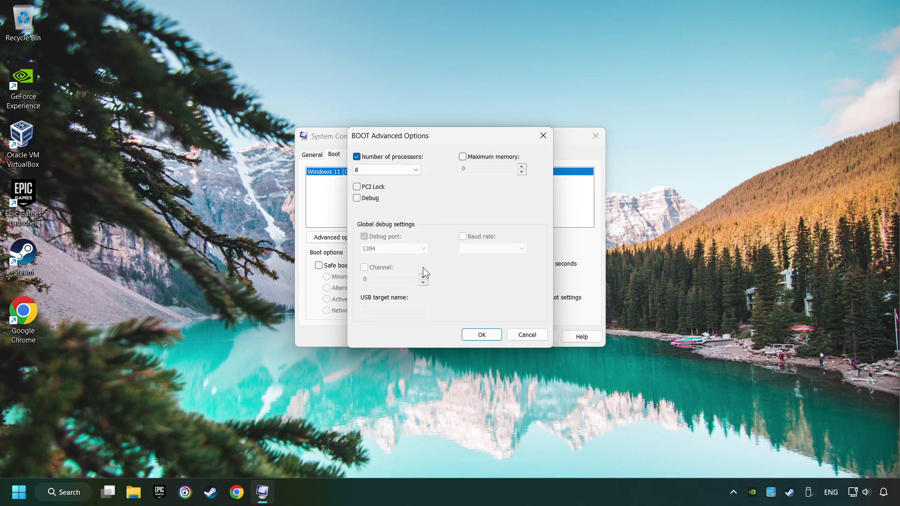
{"action": "left_click", "coordinate": [482, 334]}
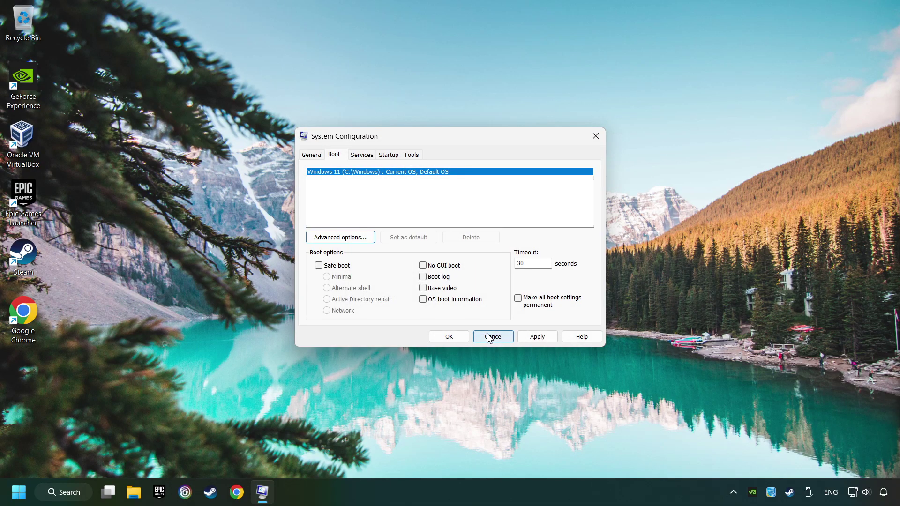
{"action": "left_click", "coordinate": [534, 336]}
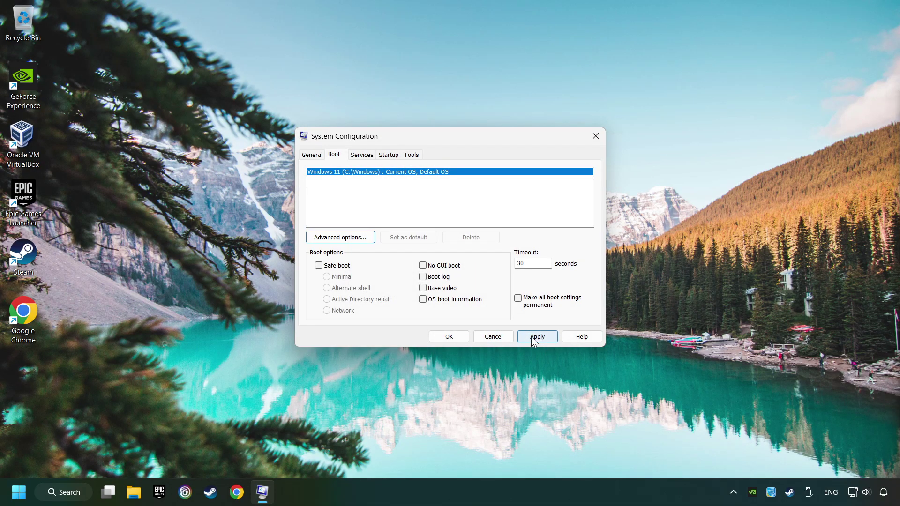
{"action": "left_click", "coordinate": [444, 340]}
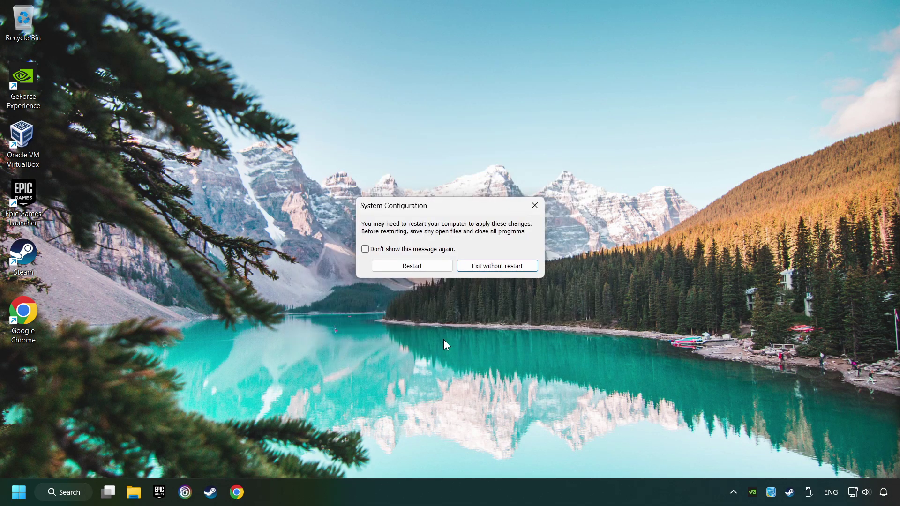
{"action": "left_click", "coordinate": [513, 265]}
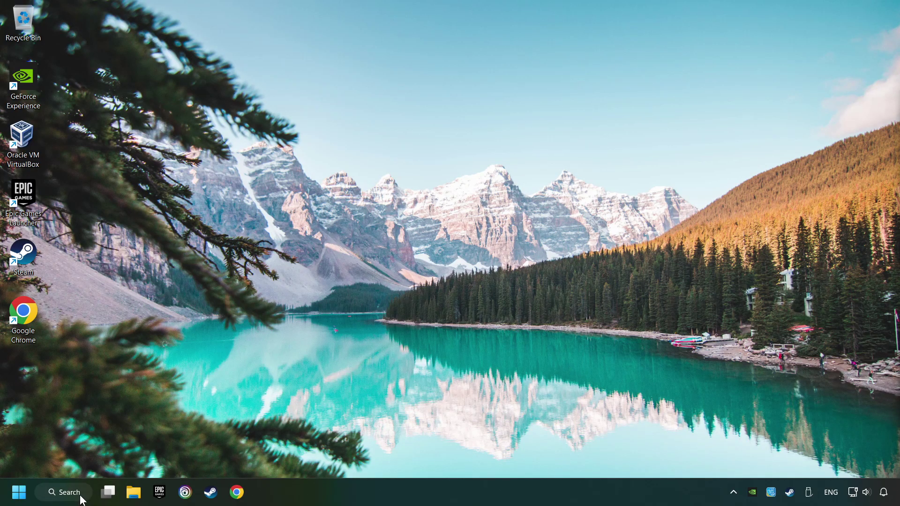
Find Performance Options via 'performance' search, choose Adjust for best performance, apply and close.
{"action": "left_click", "coordinate": [52, 492]}
{"action": "type", "text": "pe"}
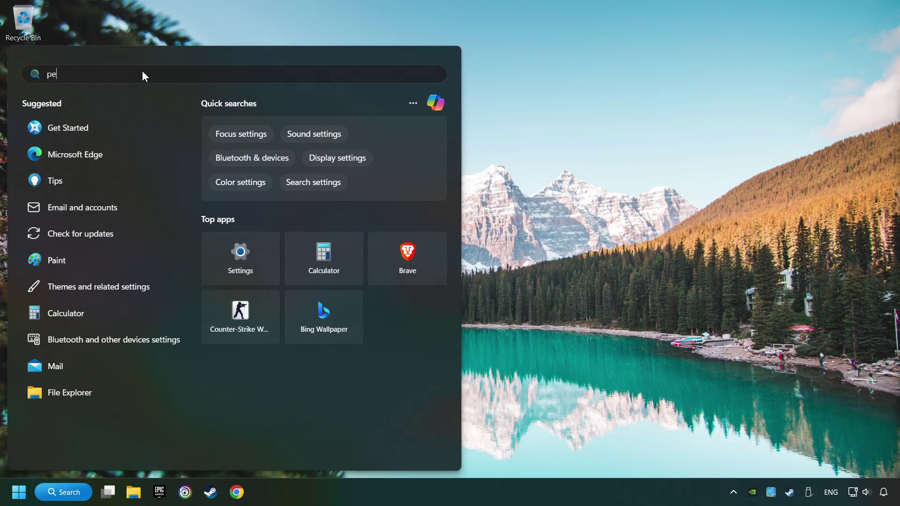
{"action": "type", "text": "rformance"}
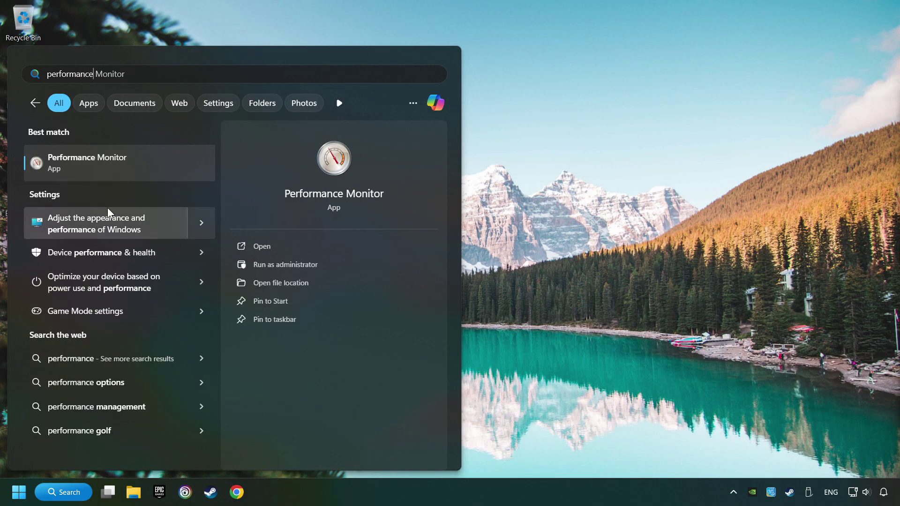
{"action": "left_click", "coordinate": [165, 222]}
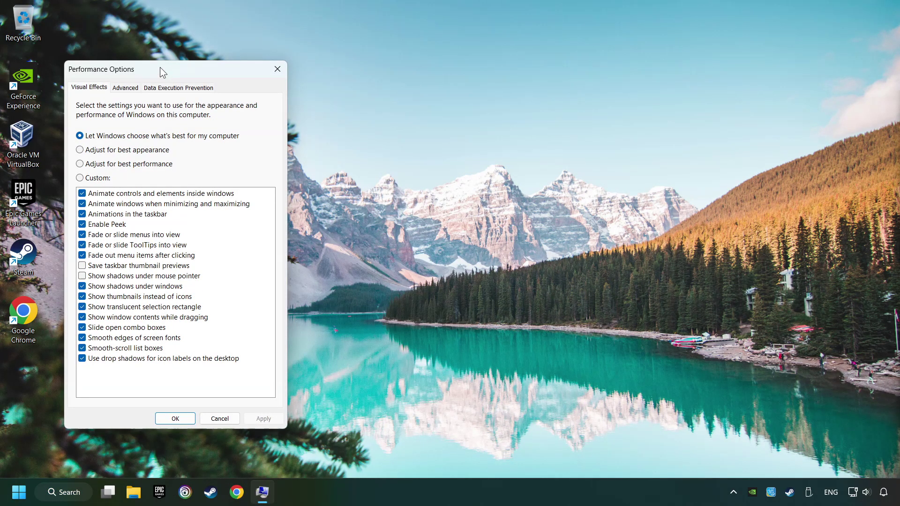
{"action": "left_click_drag", "start_coordinate": [160, 67], "coordinate": [426, 67]}
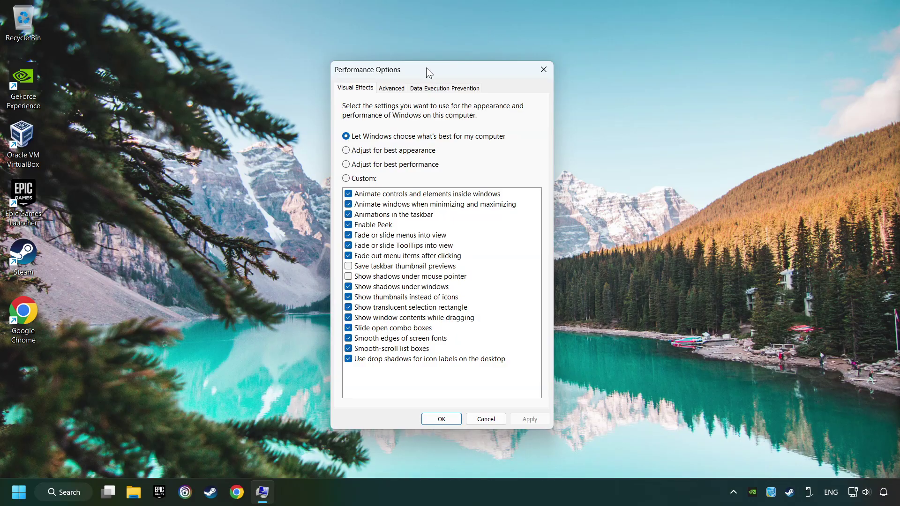
{"action": "left_click", "coordinate": [392, 165]}
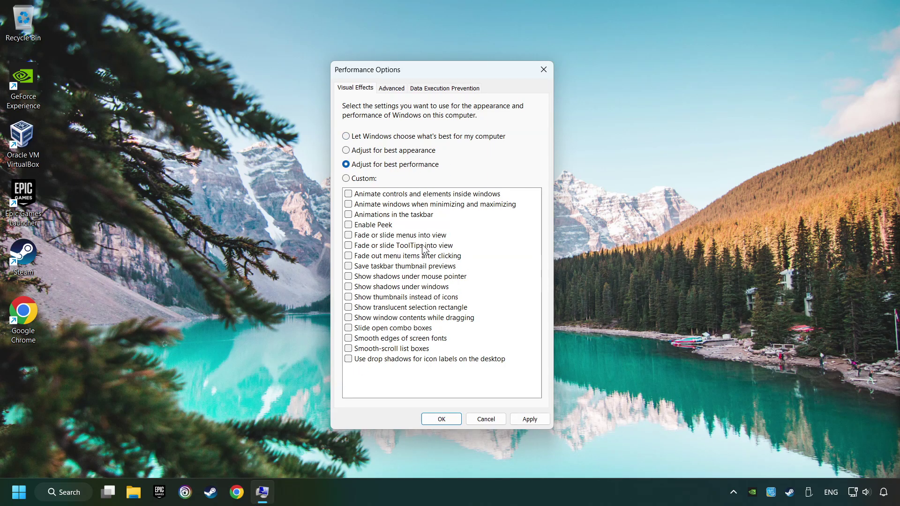
{"action": "left_click", "coordinate": [538, 421]}
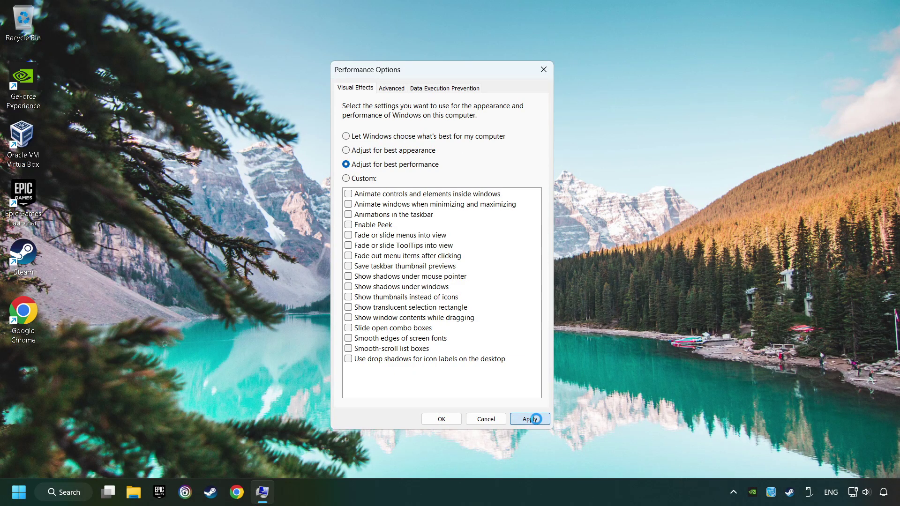
{"action": "left_click", "coordinate": [441, 420]}
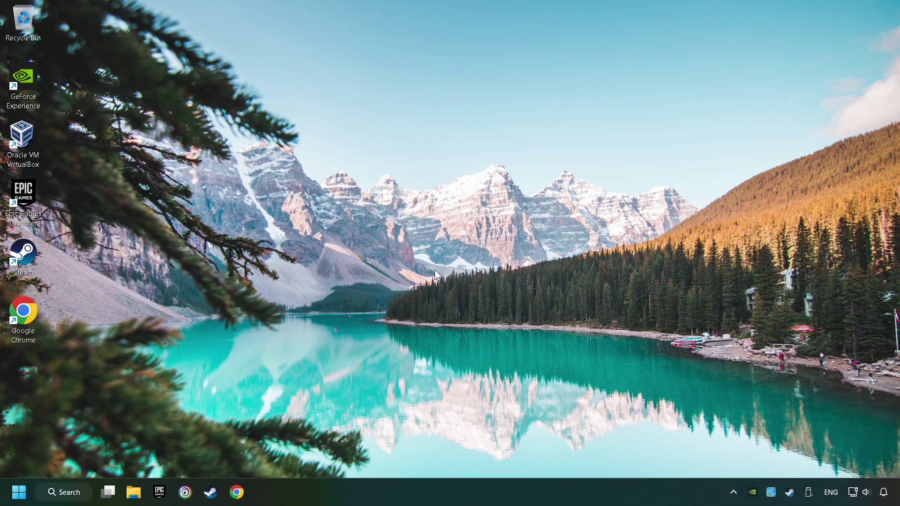